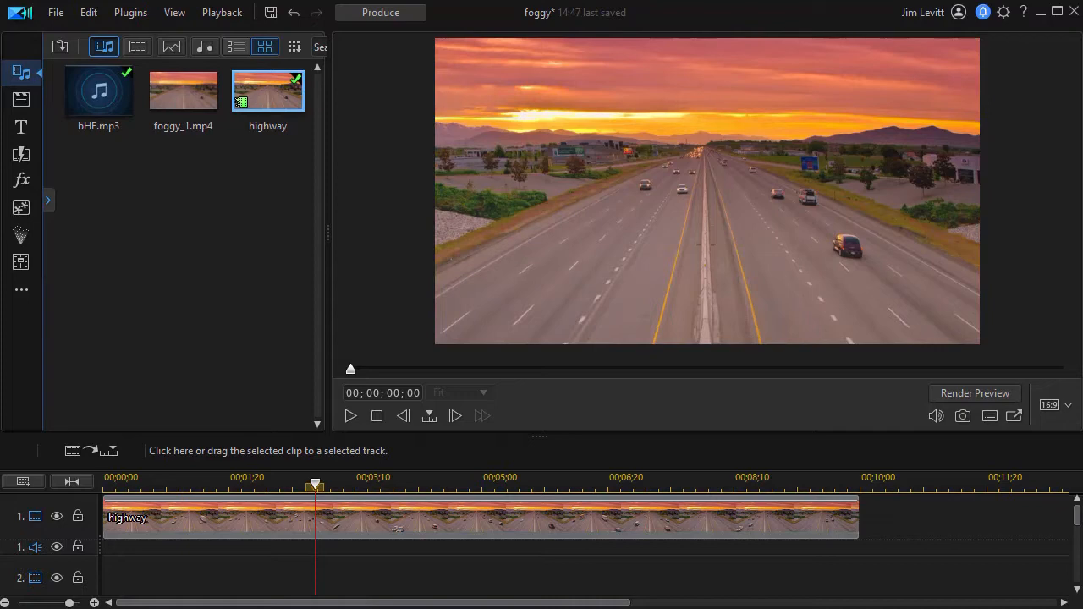
Step: Play the highway clip in the preview and pause it before the end
left_click(349, 414)
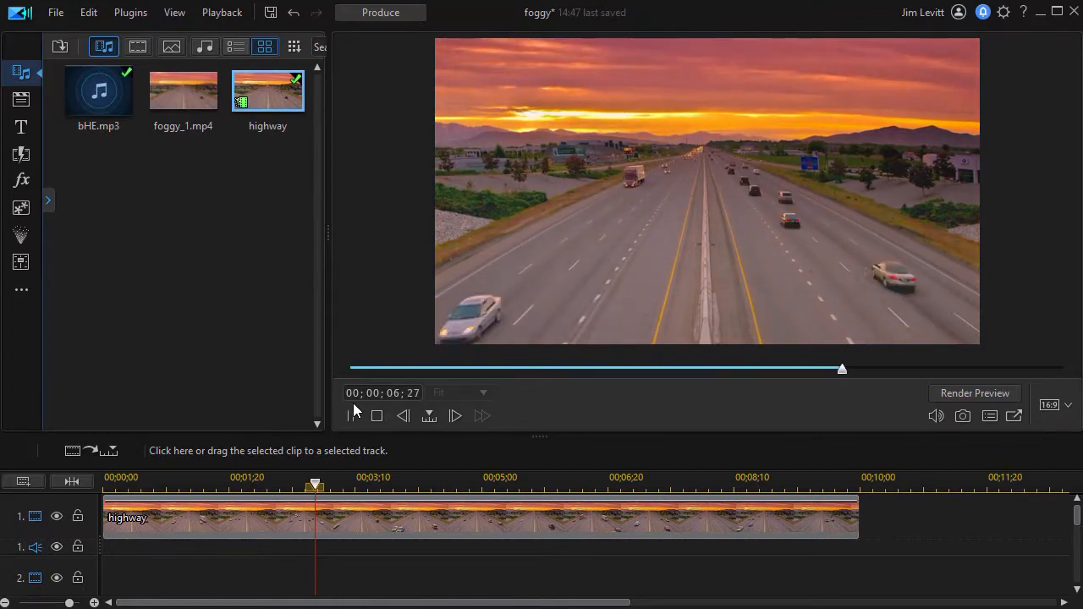
left_click(350, 416)
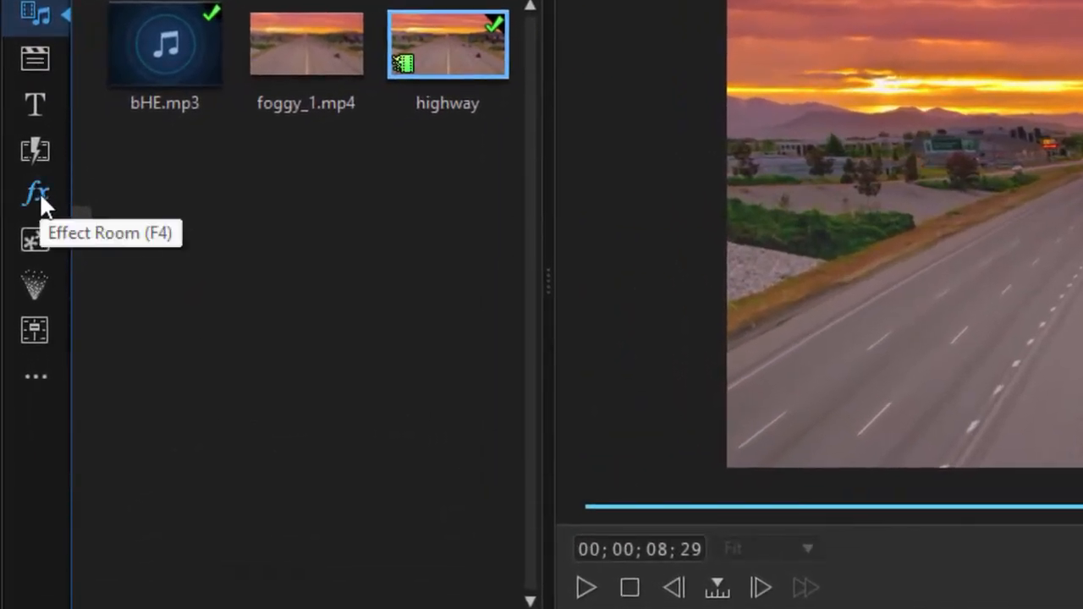
Step: Filter the effect library to the Style category and apply Gaussian Blur to the highway clip on track 1
left_click(38, 189)
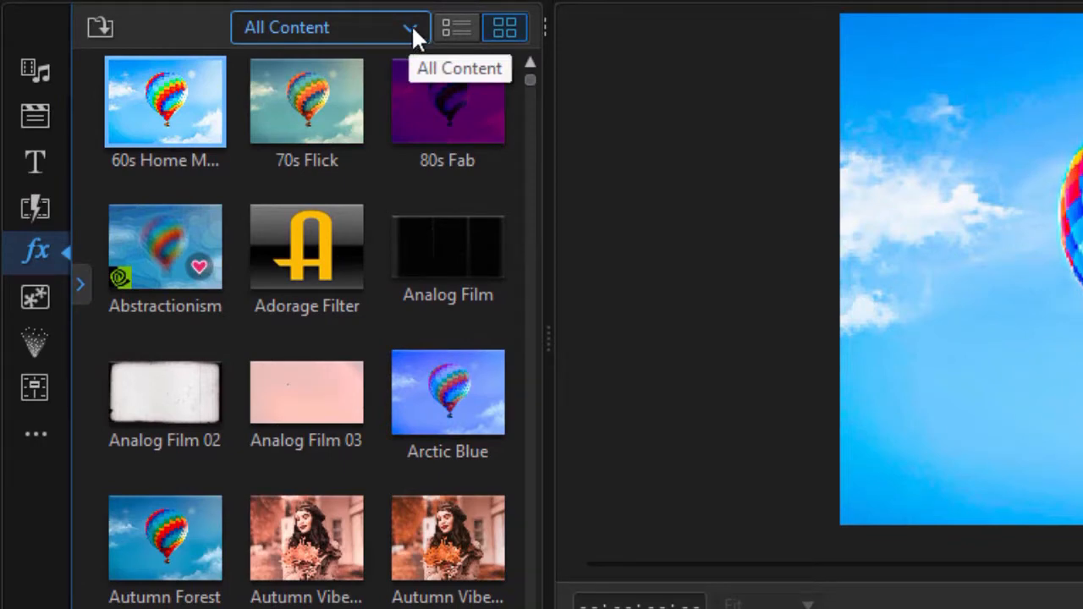
left_click(412, 25)
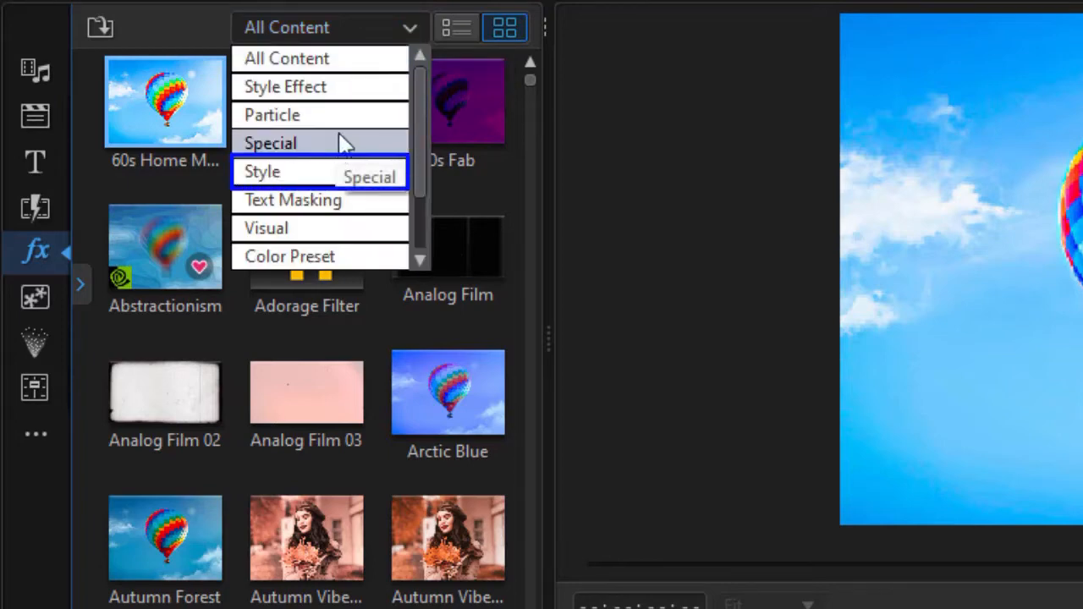
left_click(339, 174)
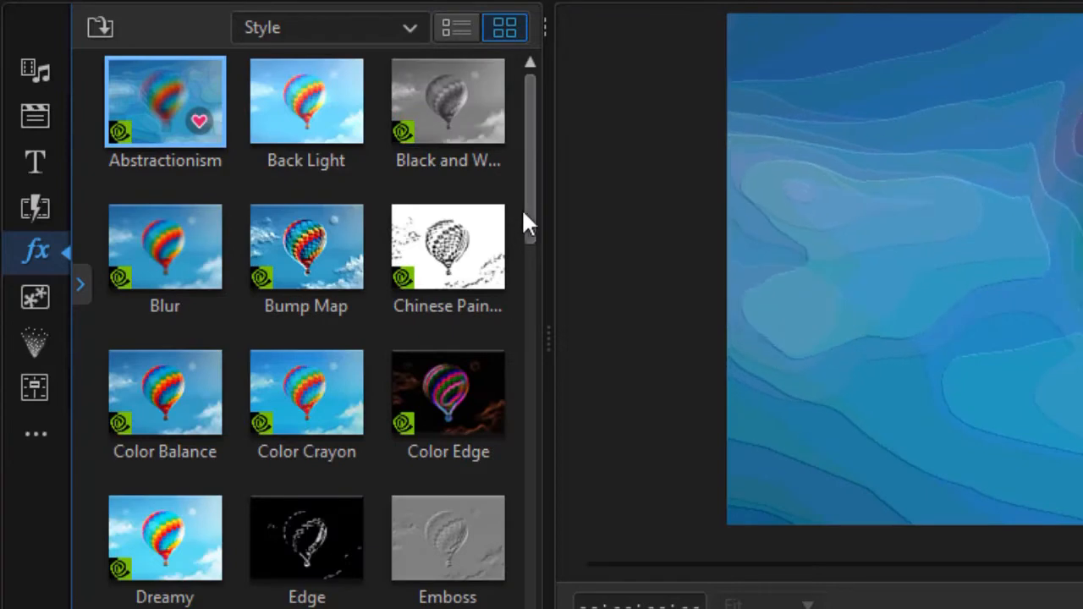
left_click_drag(532, 218, 529, 324)
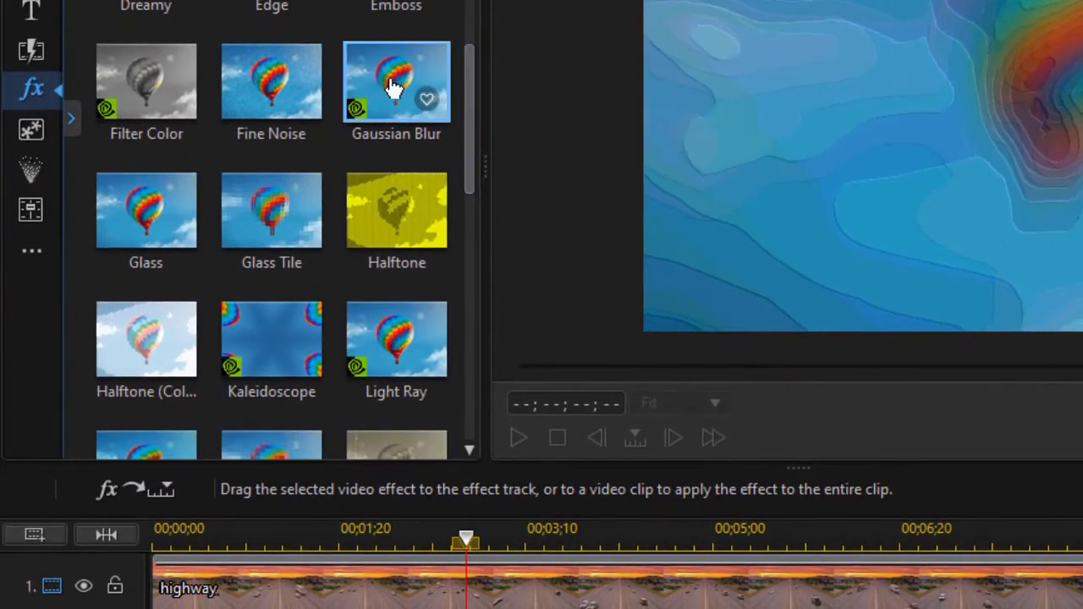
left_click_drag(394, 90, 253, 590)
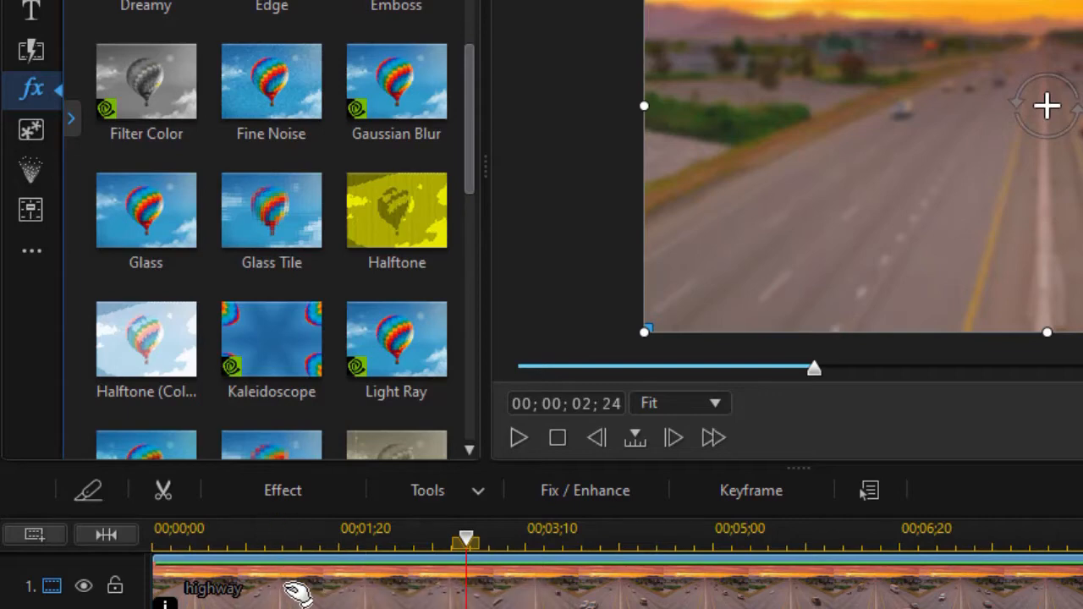
Step: Limit the clip's Gaussian Blur box mask to the sky down to the horizon, with a mask feather radius of 127
left_click(292, 495)
left_click_drag(484, 163, 800, 181)
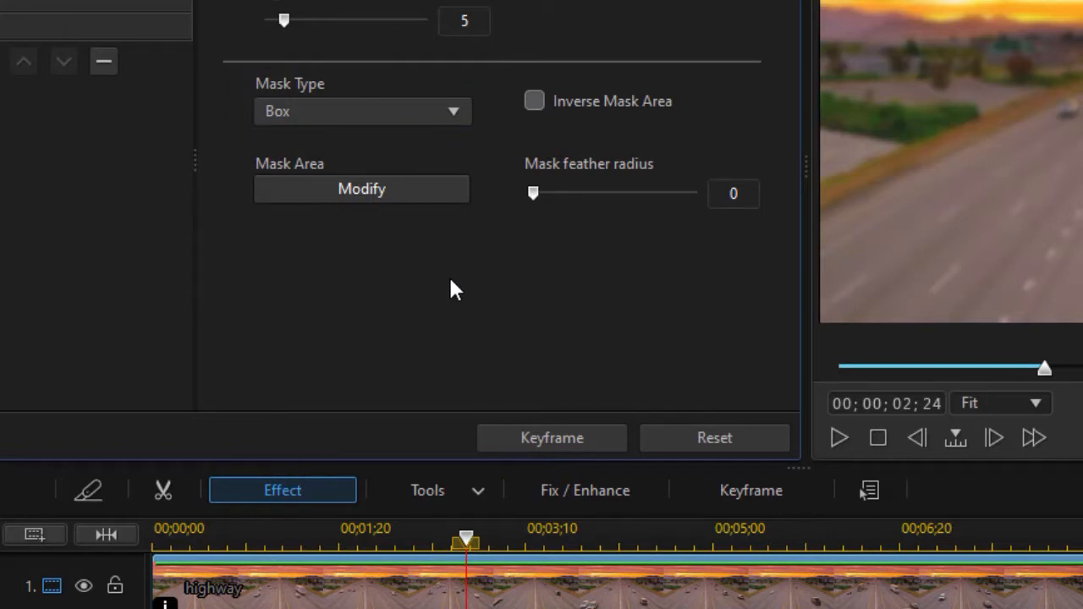
left_click(370, 191)
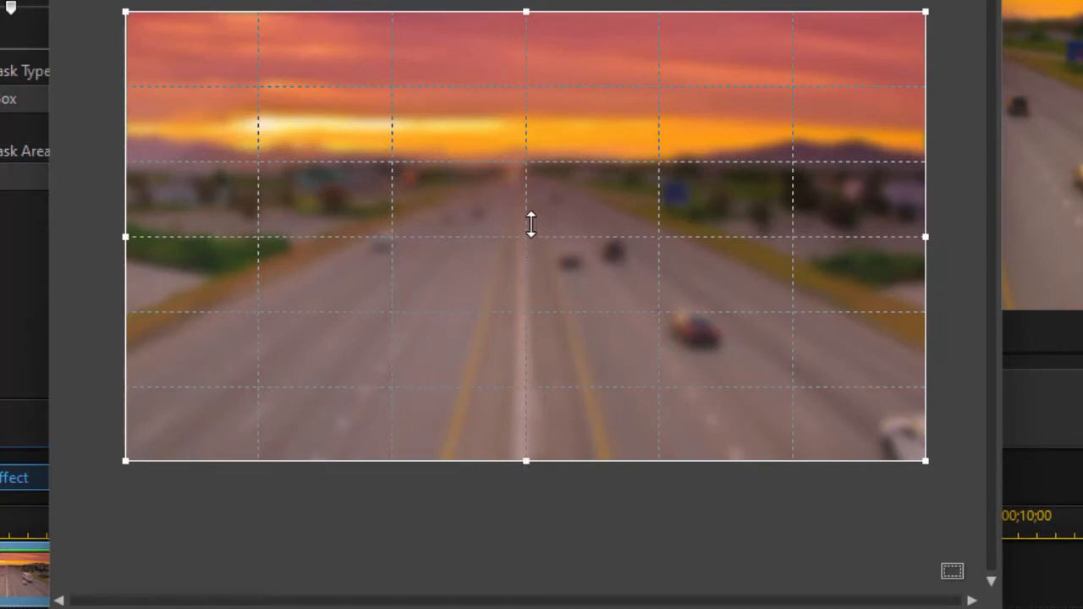
left_click_drag(529, 162, 527, 162)
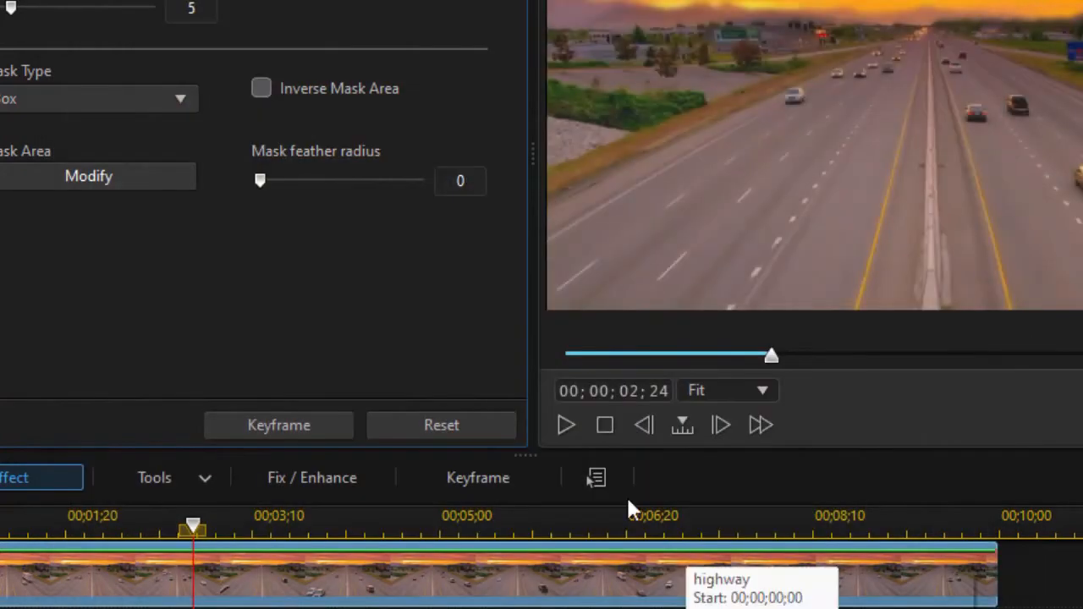
left_click_drag(264, 183, 372, 201)
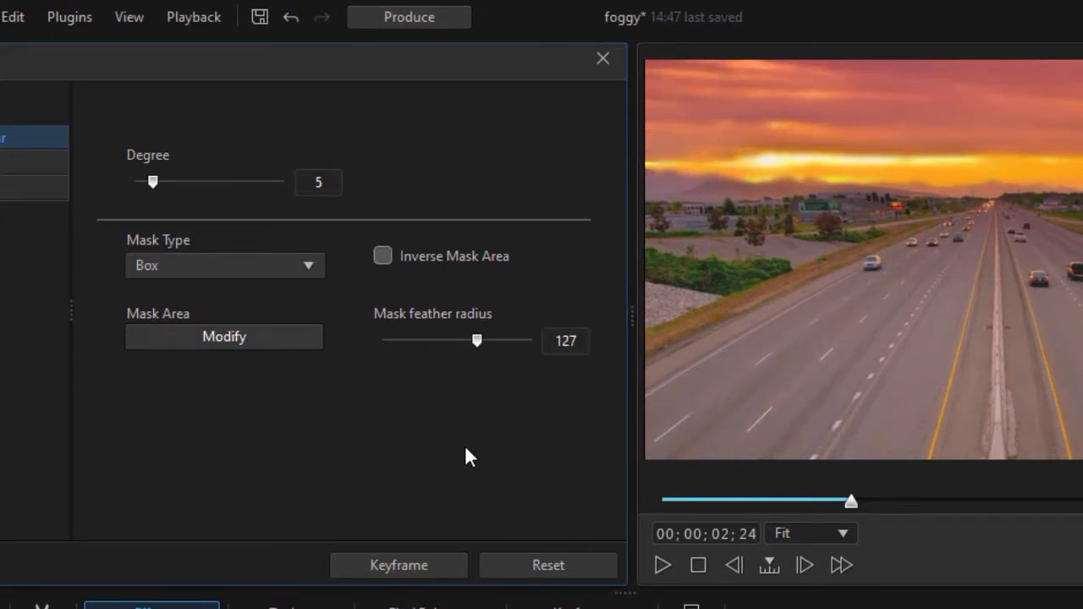
Step: Add a keyframe at the start of the highway clip that sets the Gaussian Blur degree to 15
left_click(433, 573)
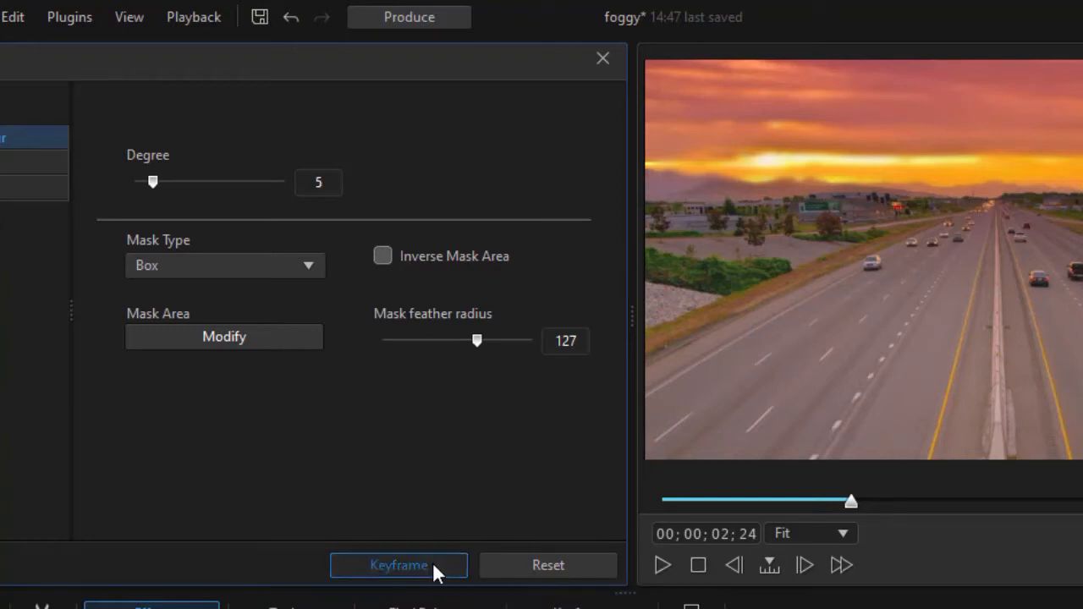
left_click_drag(341, 109, 230, 108)
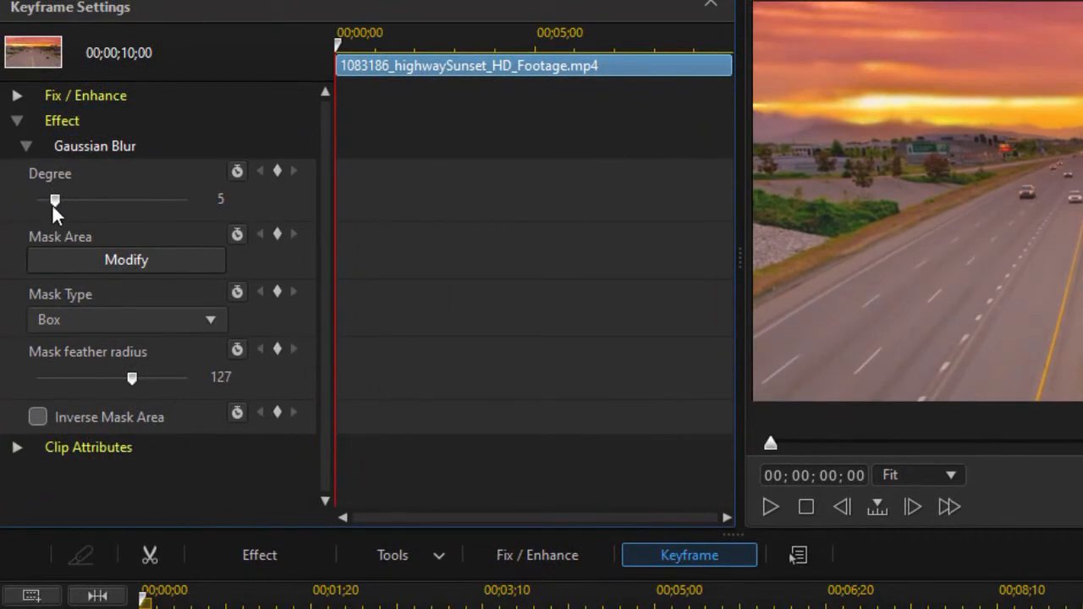
left_click(52, 204)
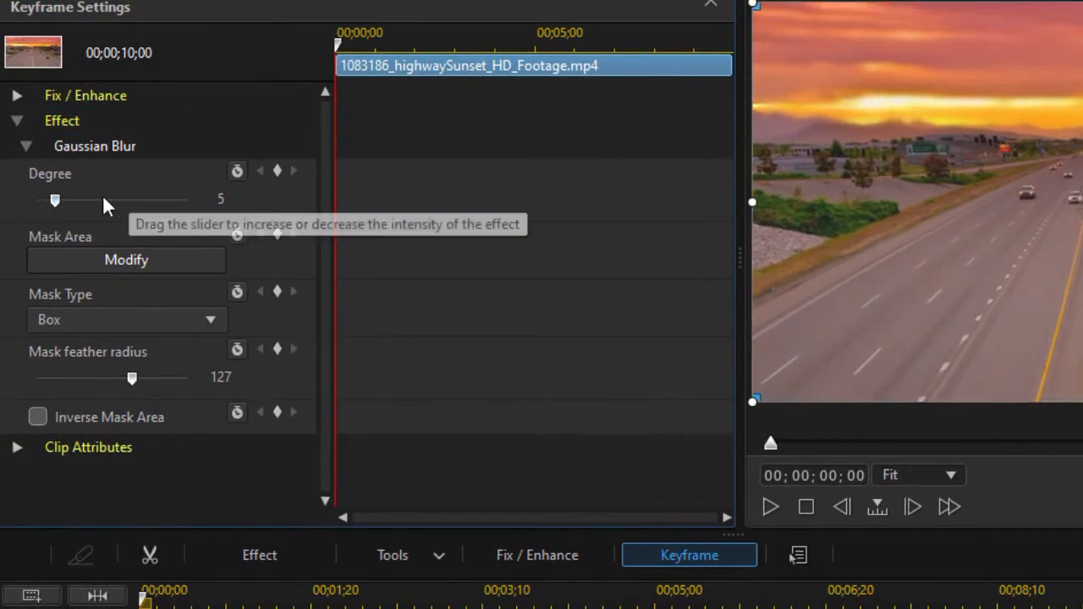
left_click_drag(56, 198, 93, 199)
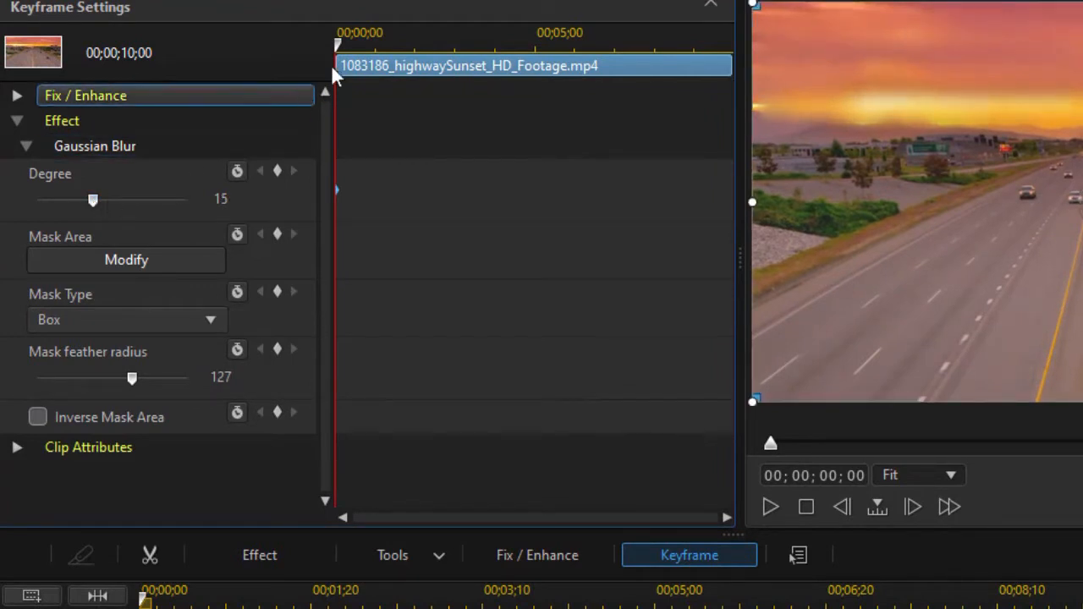
Step: Add a second blur keyframe at 00;00;01;08 with a degree of 9
left_click_drag(339, 52, 385, 63)
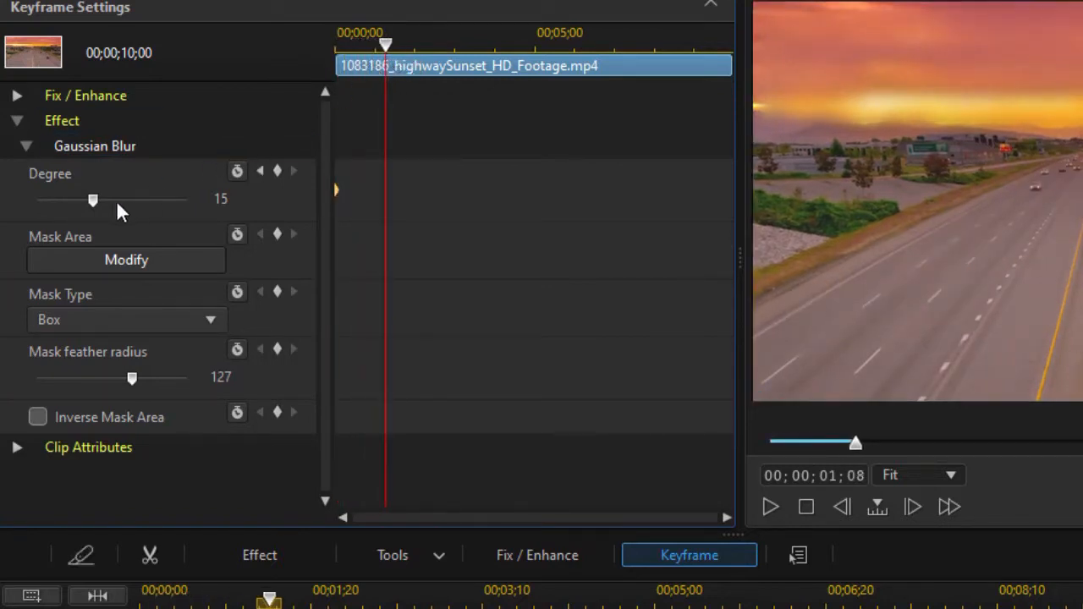
left_click(94, 199)
left_click_drag(93, 199, 70, 198)
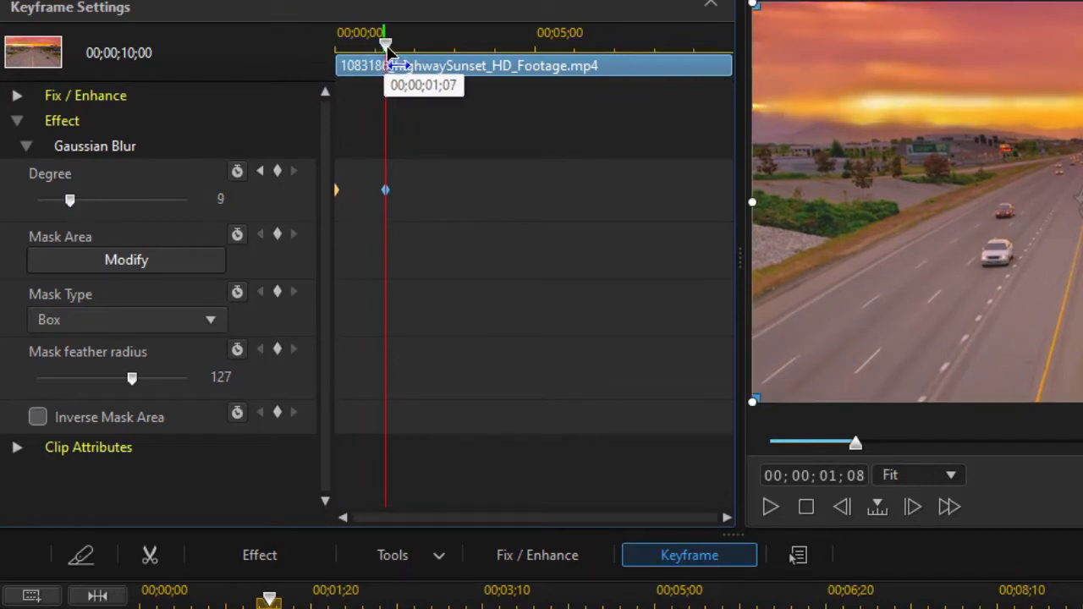
Step: Add a third blur keyframe at 00;00;02;15 with a degree of 0 and close the keyframe settings
left_click(435, 65)
left_click_drag(71, 200, 34, 205)
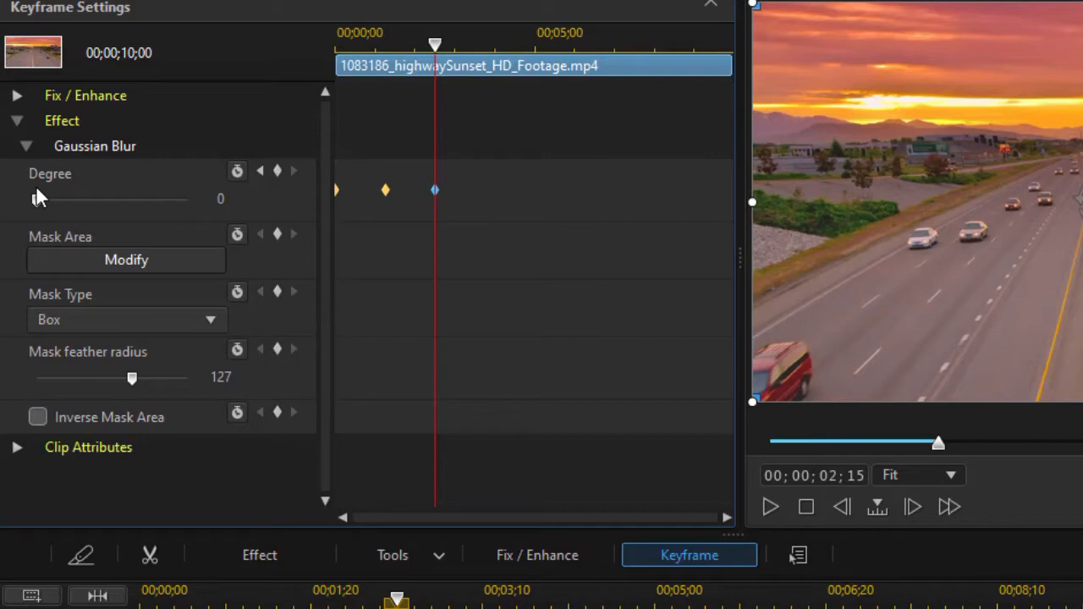
left_click(710, 4)
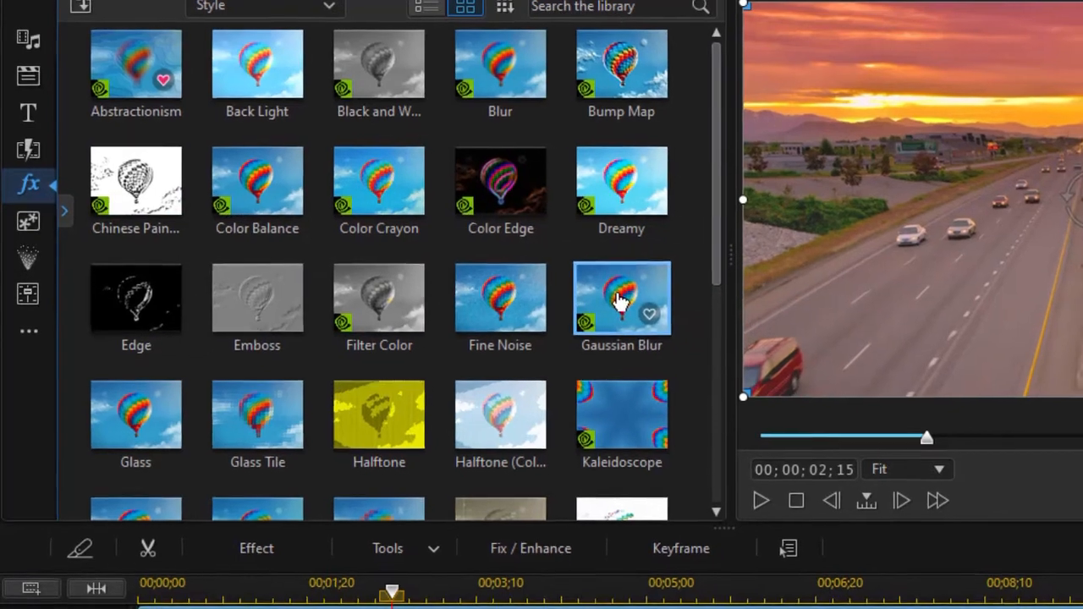
Step: Try to apply a second Gaussian Blur effect directly to the highway clip
left_click_drag(628, 304, 606, 349)
left_click_drag(530, 304, 427, 562)
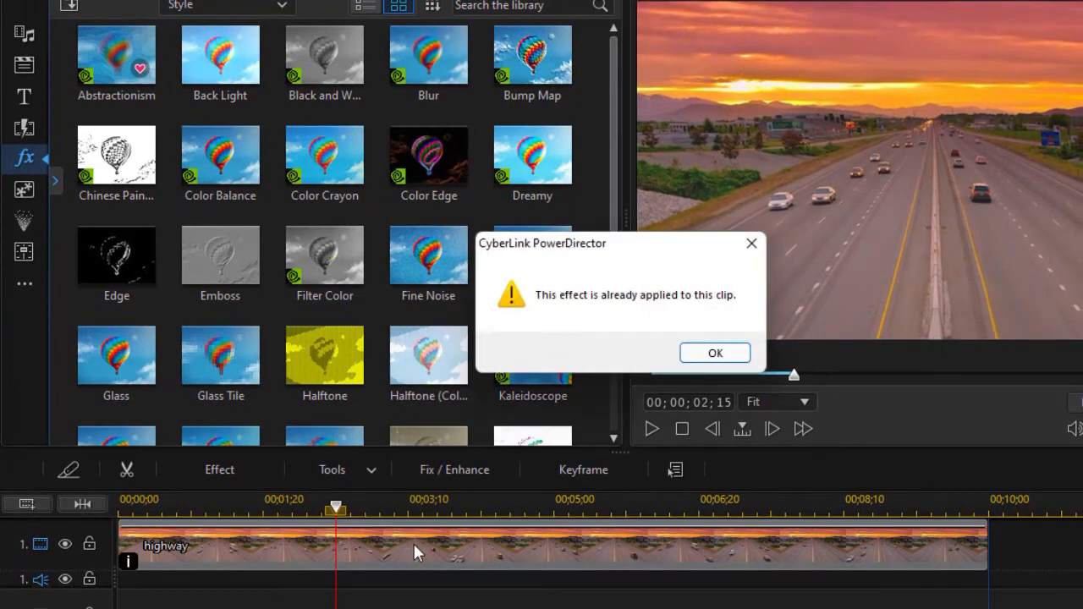
left_click(716, 354)
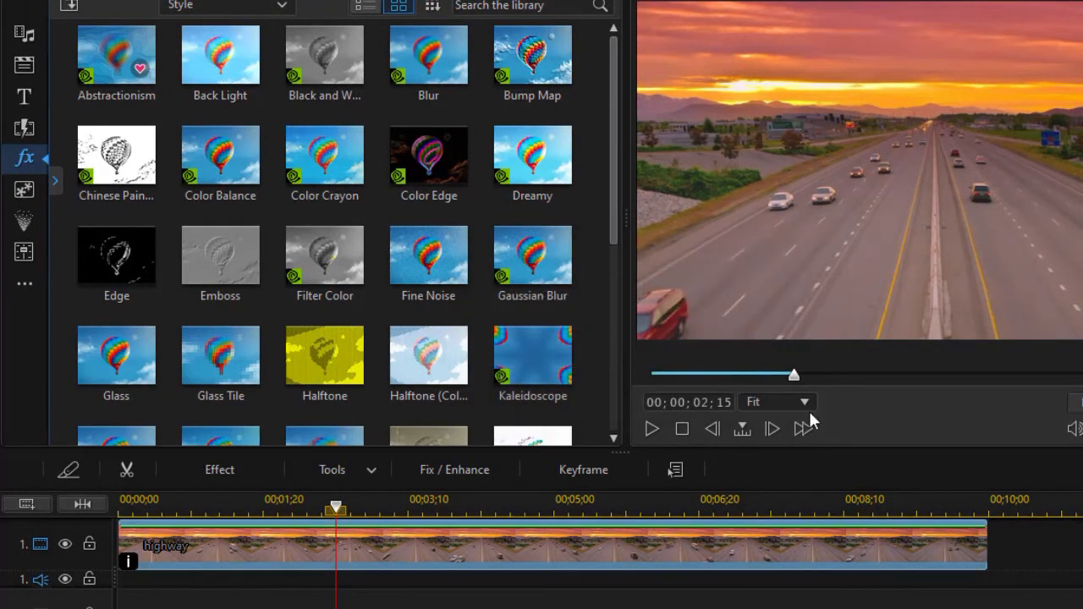
Step: Enlarge the timeline area and add three effect tracks directly beneath track 1, with 0 new video and 0 new audio tracks
left_click_drag(624, 453, 616, 325)
left_click_drag(884, 456, 884, 322)
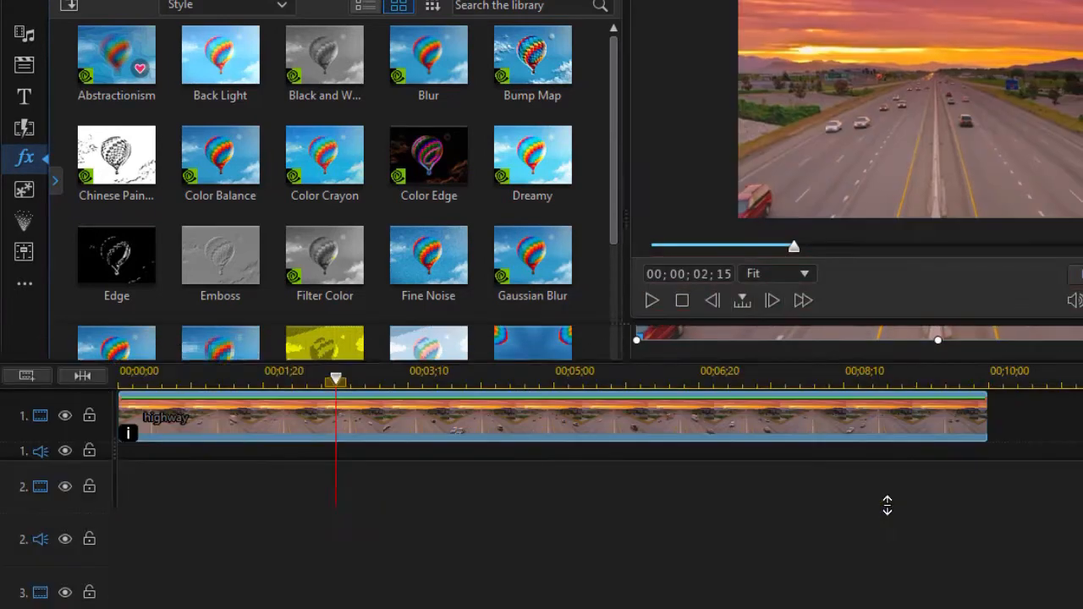
left_click(393, 459)
right_click(393, 459)
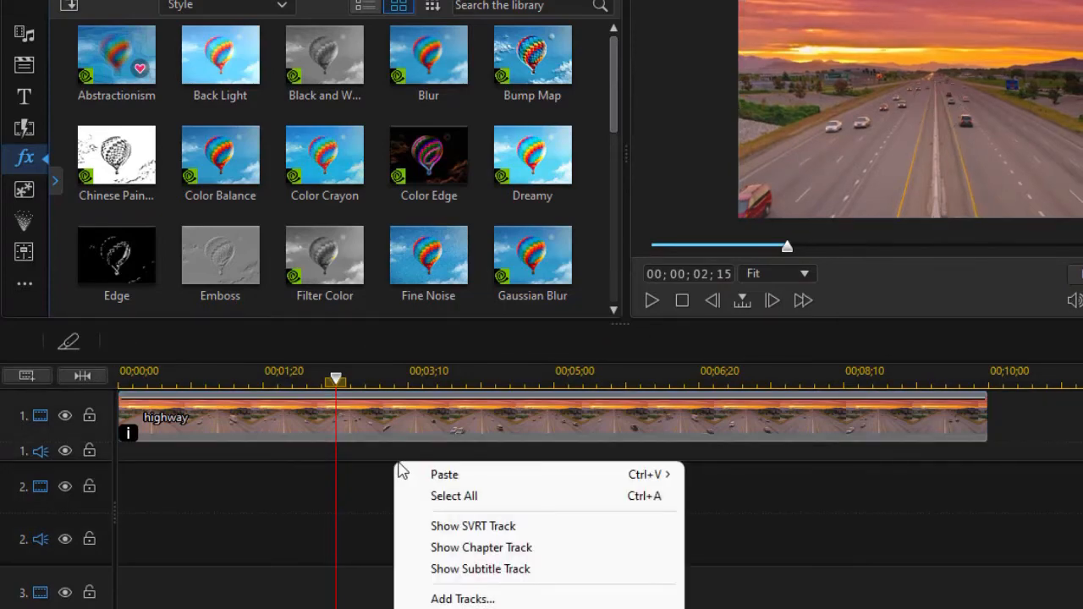
left_click(484, 599)
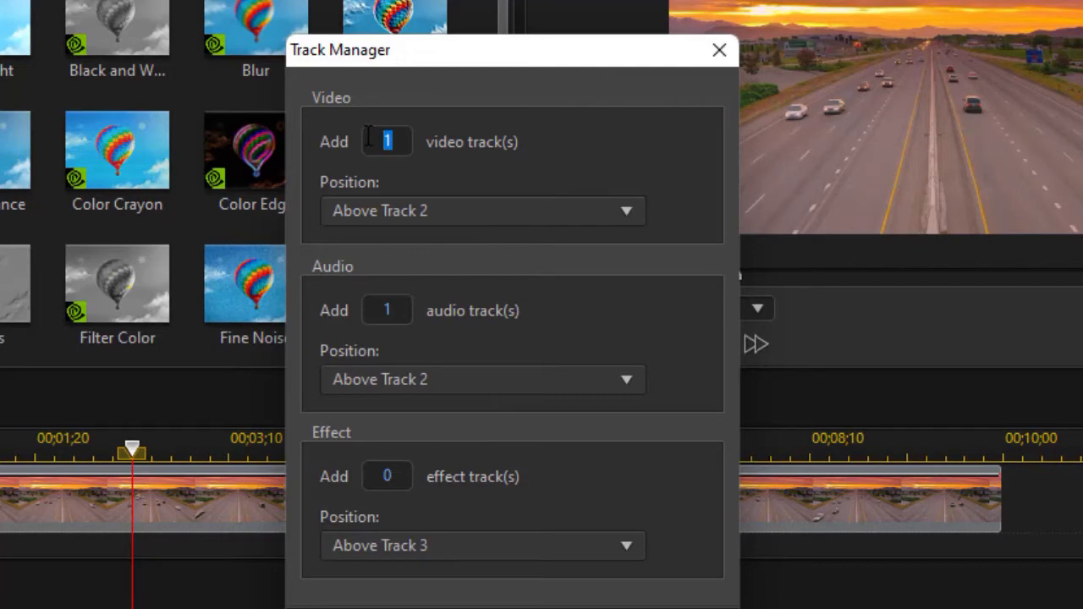
type("0")
type("0")
type("3")
left_click(633, 546)
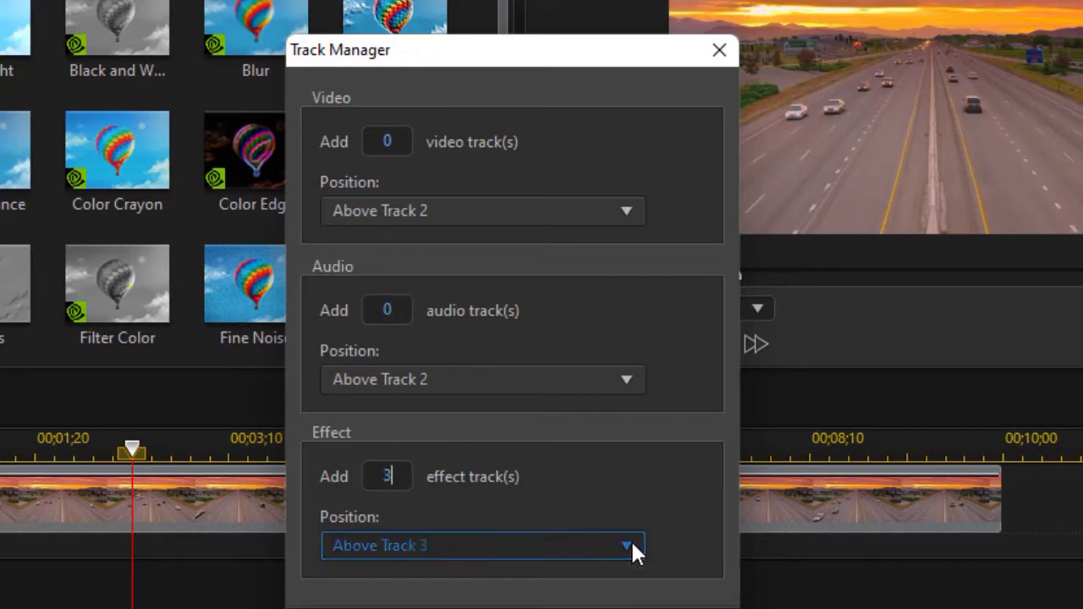
left_click(379, 573)
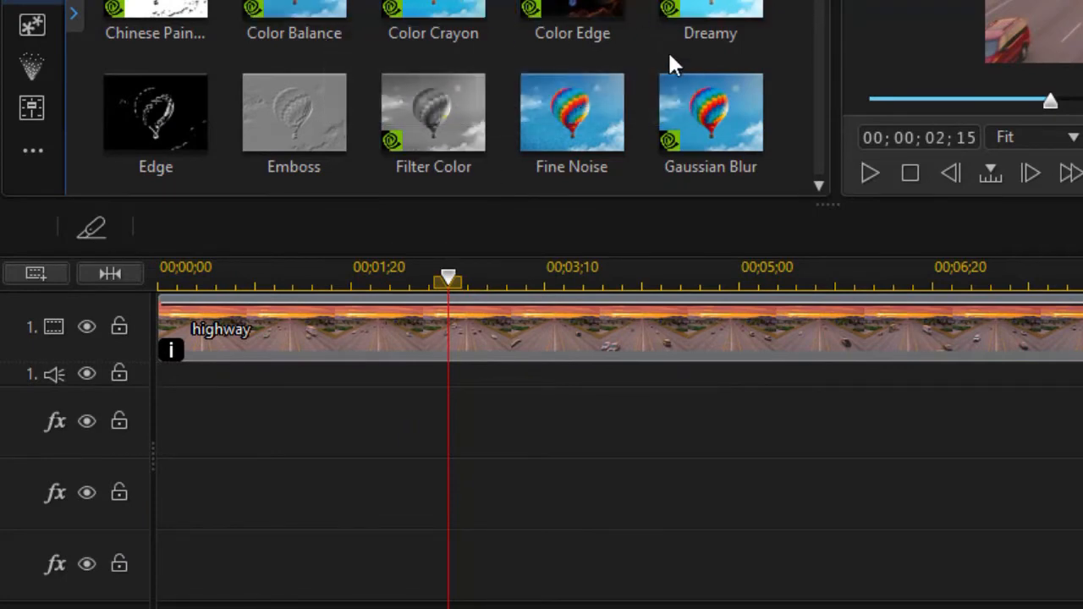
Step: Place Gaussian Blur at the start of the first effect track and extend it to the highway clip's end at 00;00;10;00
left_click_drag(702, 103, 144, 440)
left_click(506, 416)
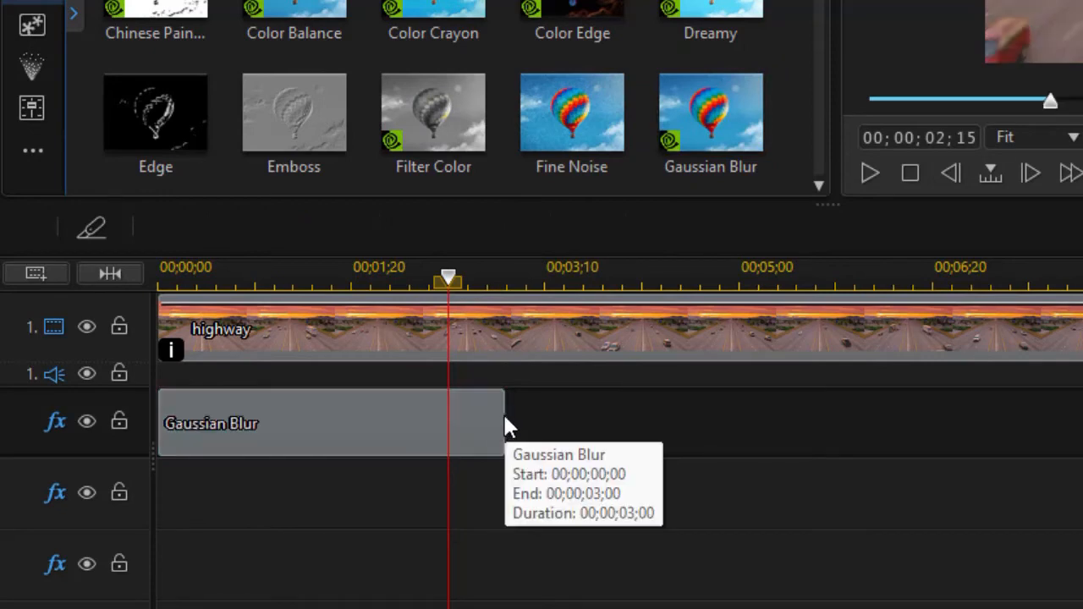
left_click(503, 427)
left_click_drag(505, 425, 1082, 428)
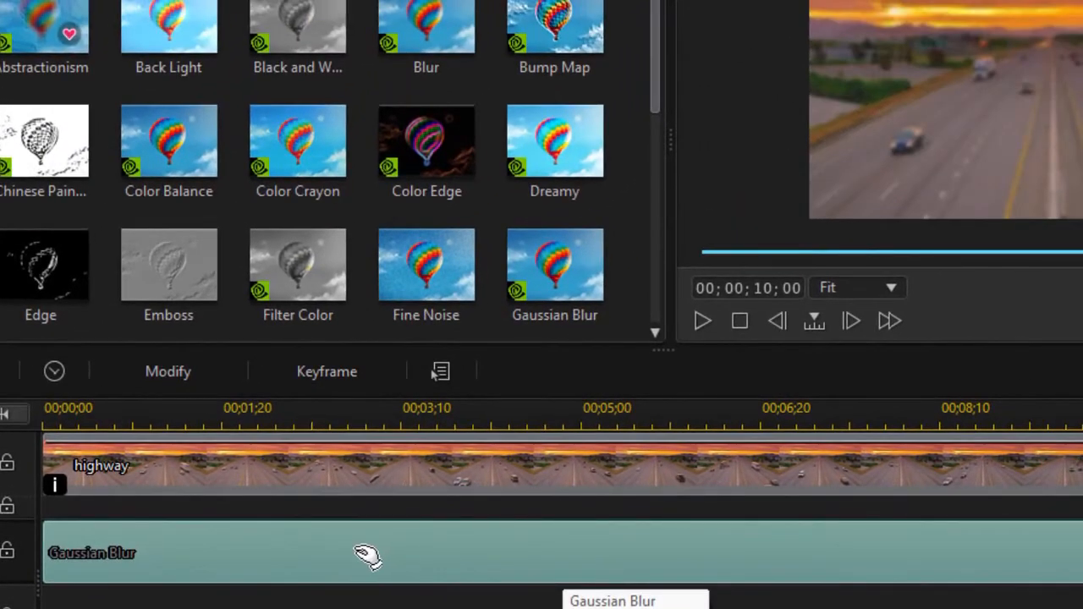
Step: Lower the top edge of the effect-track blur's box mask to just above the mountains and set its feather radius to 105
left_click(179, 371)
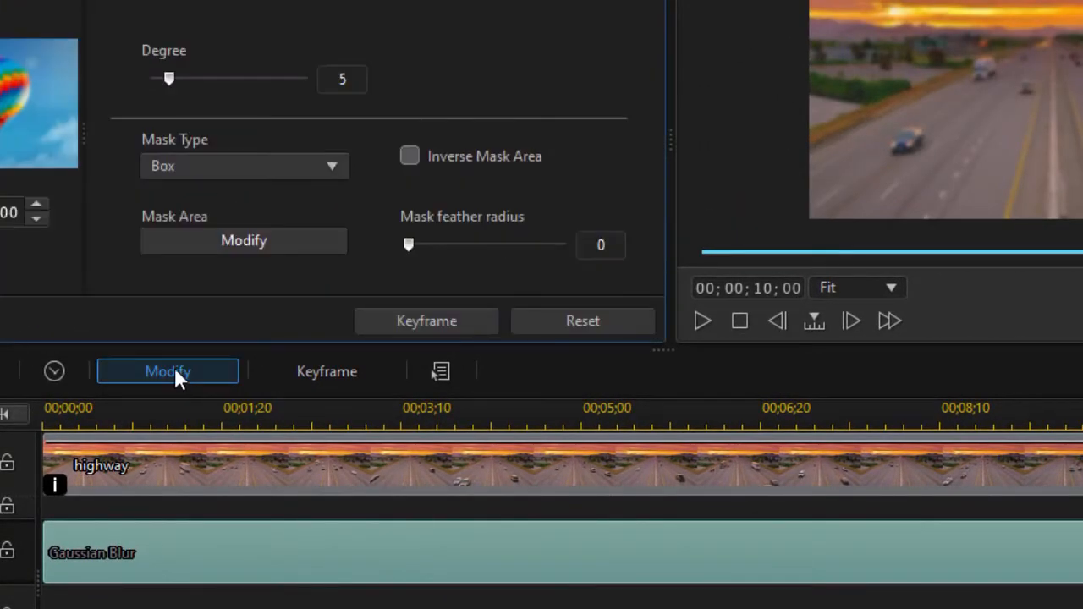
left_click(246, 241)
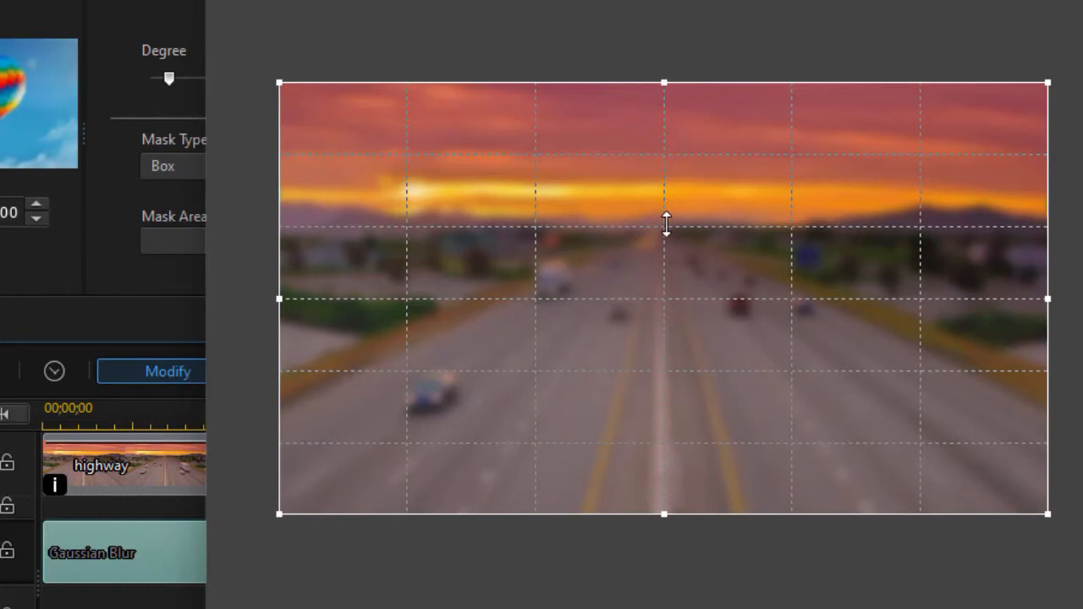
left_click_drag(665, 83, 667, 223)
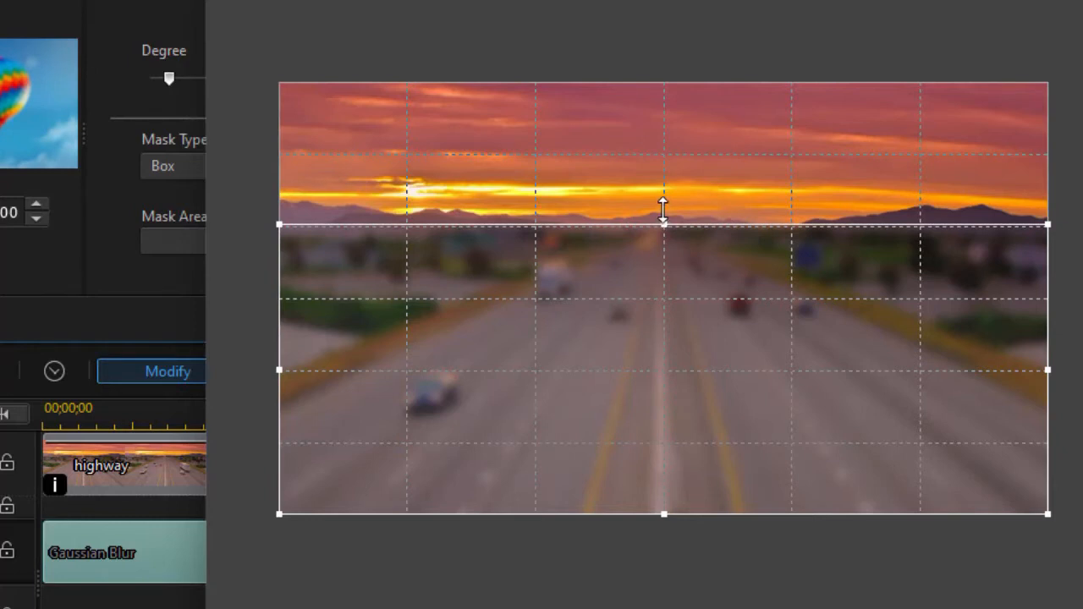
left_click_drag(663, 223, 663, 210)
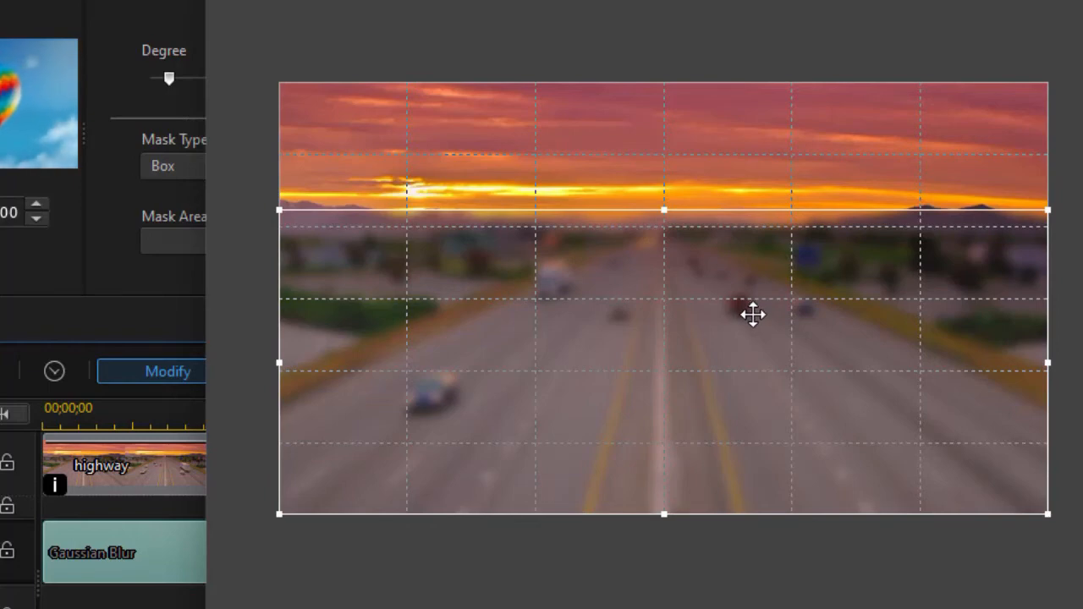
key("Return")
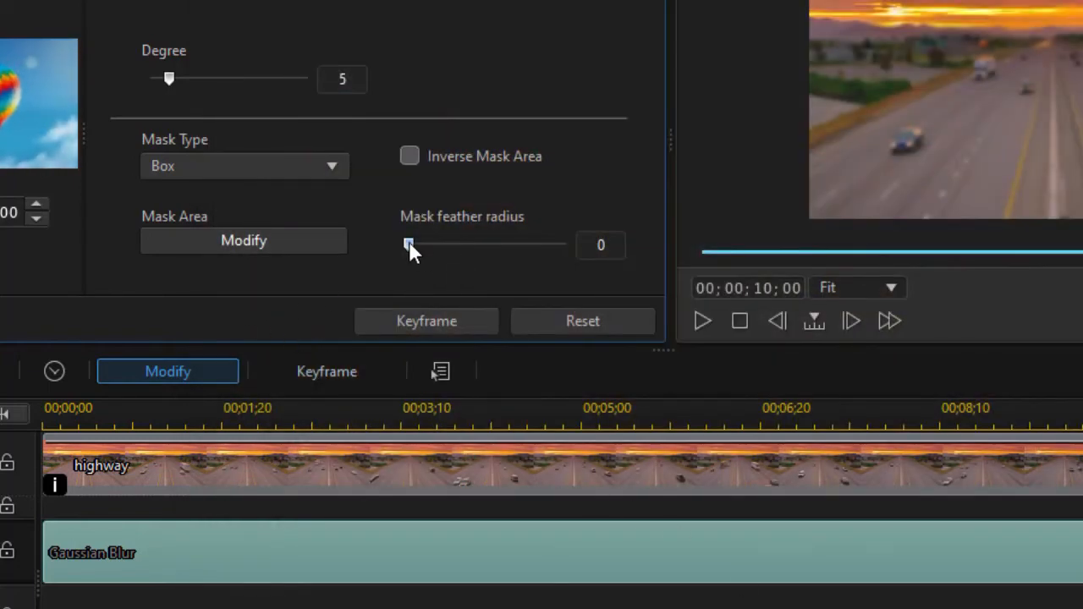
left_click_drag(408, 245, 490, 251)
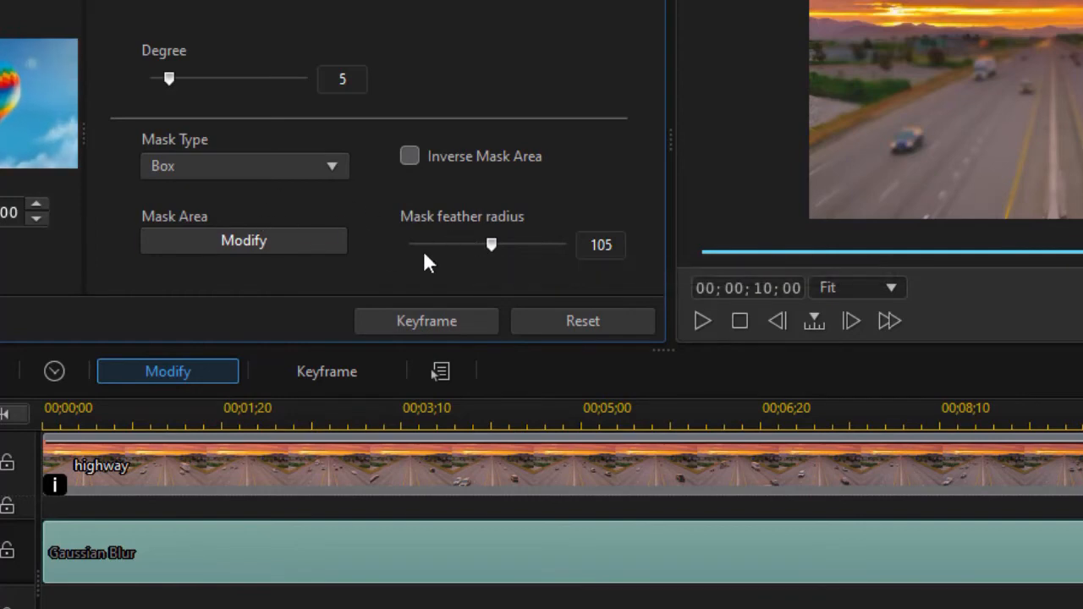
Step: Keyframe the effect-track Gaussian Blur's Degree at 0 at the clip's start and 16 shortly after it
left_click(451, 321)
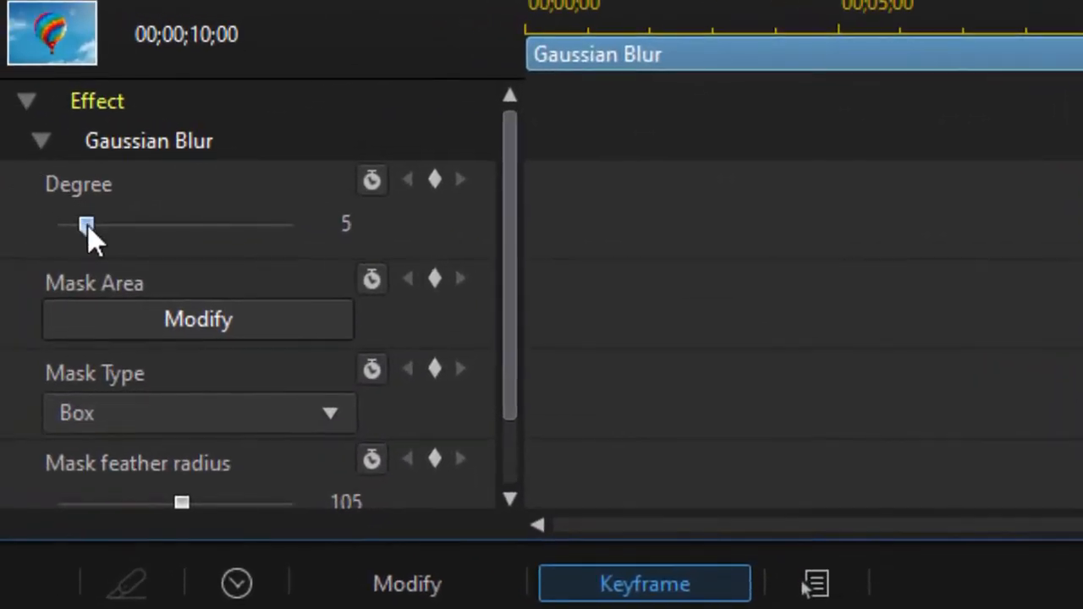
left_click_drag(91, 233, 58, 231)
mouse_move(1082, 212)
left_mouse_down()
mouse_move(349, 236)
mouse_move(359, 220)
mouse_move(296, 193)
mouse_move(500, 128)
left_mouse_up()
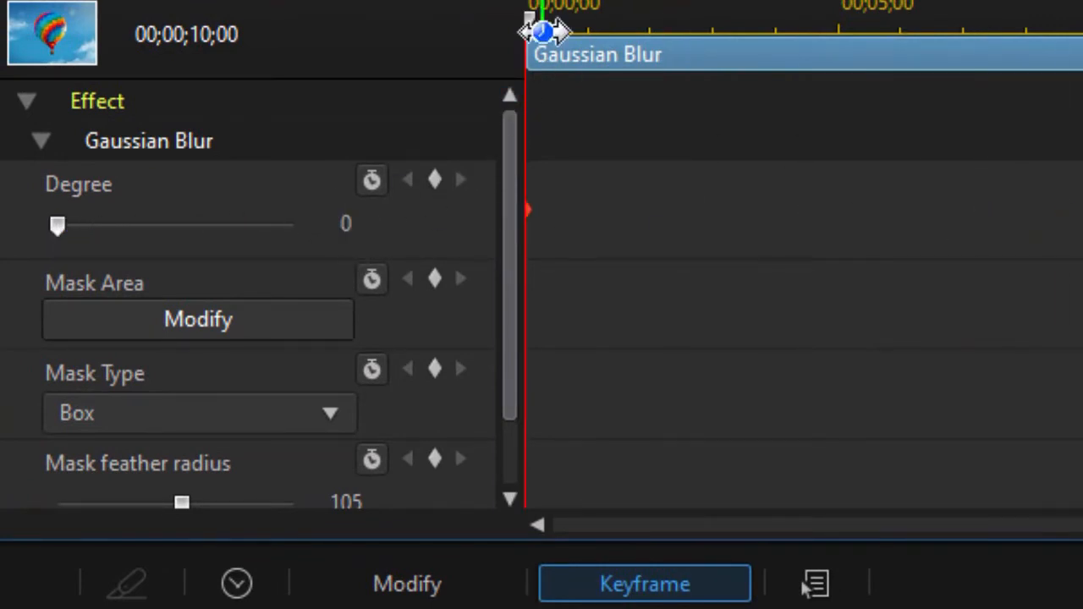
left_click_drag(526, 22, 546, 24)
left_click_drag(60, 223, 156, 230)
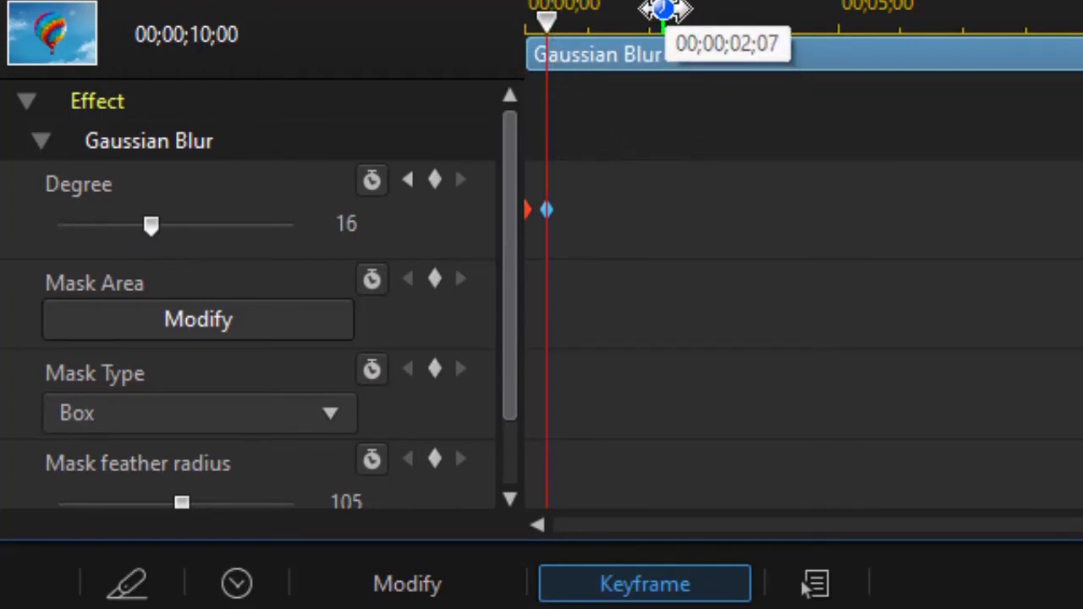
Step: Duplicate the Degree 16 keyframe at about 2 seconds and add a Degree 7 keyframe at about 3 seconds
left_click(659, 10)
right_click(657, 203)
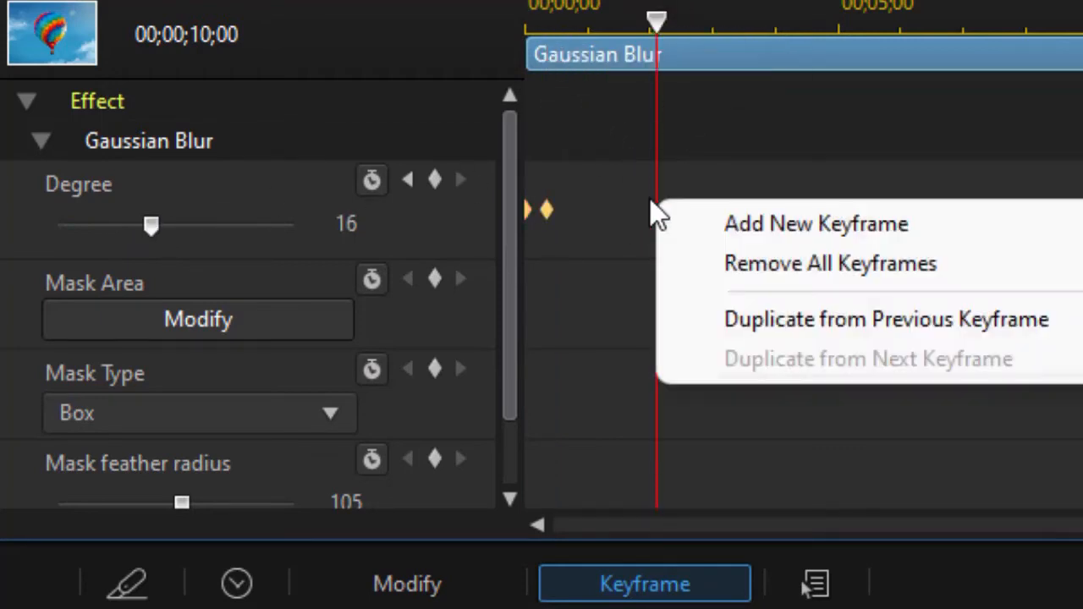
left_click(756, 320)
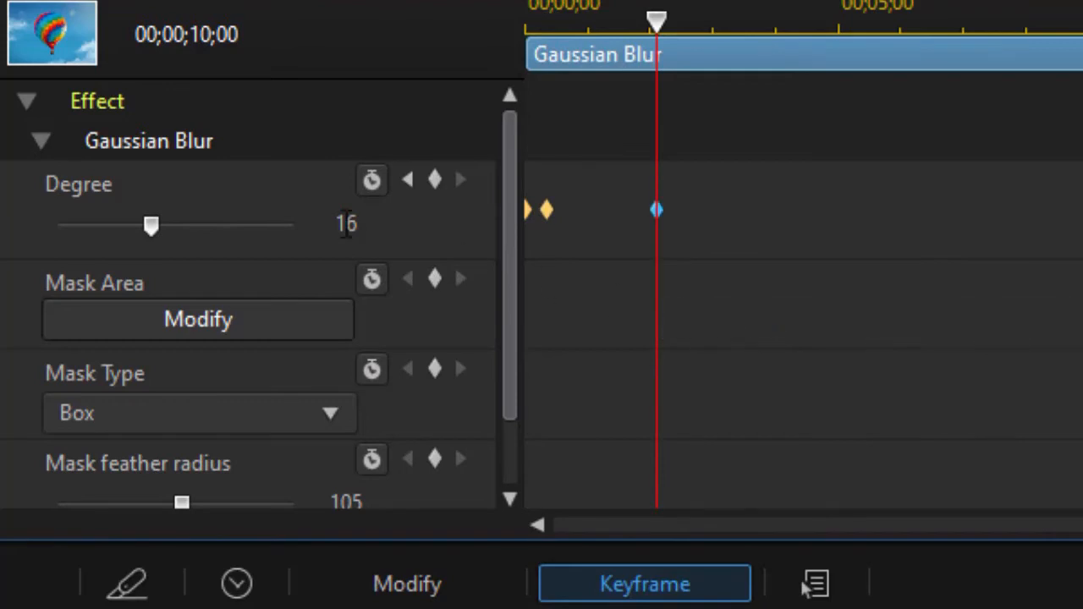
left_click_drag(664, 27, 725, 33)
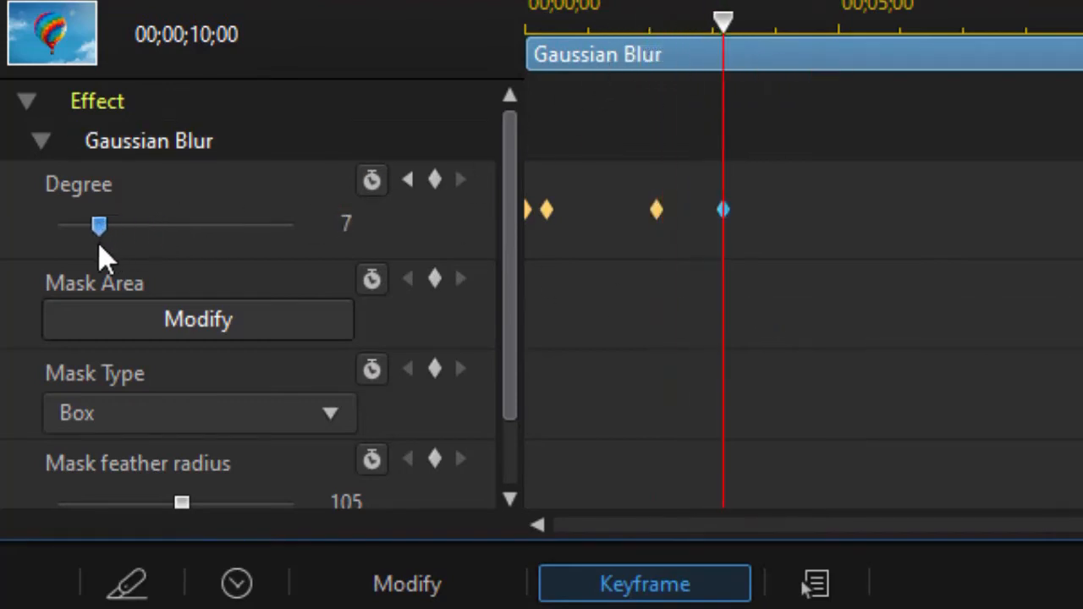
Step: Add a final Degree 0 keyframe after the Degree 7 one, move it to 00;00;05;27, and close the keyframe settings
left_click_drag(723, 42, 789, 49)
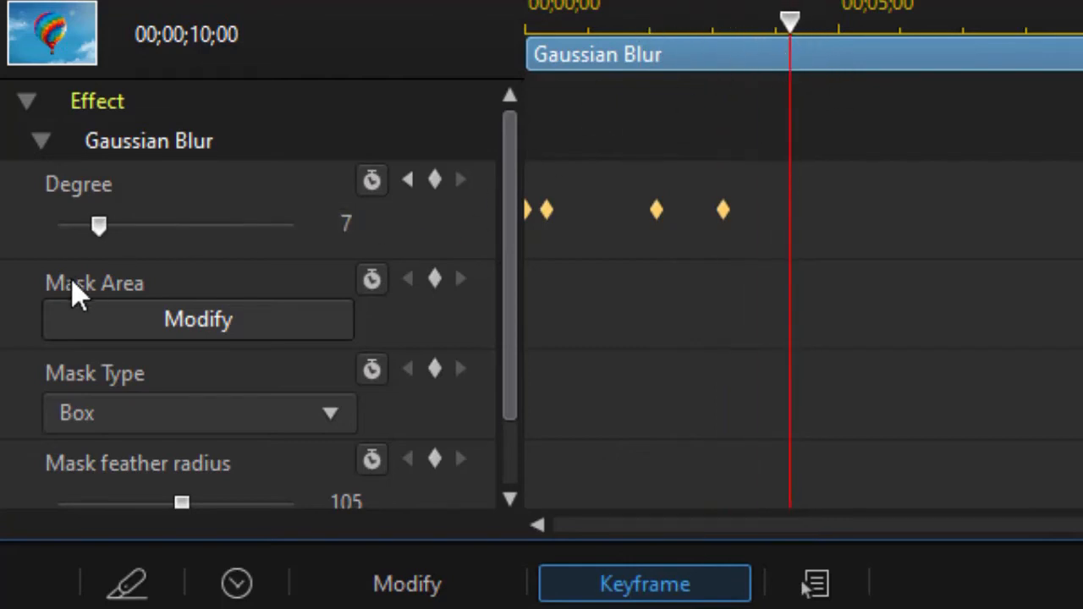
left_click_drag(99, 225, 52, 226)
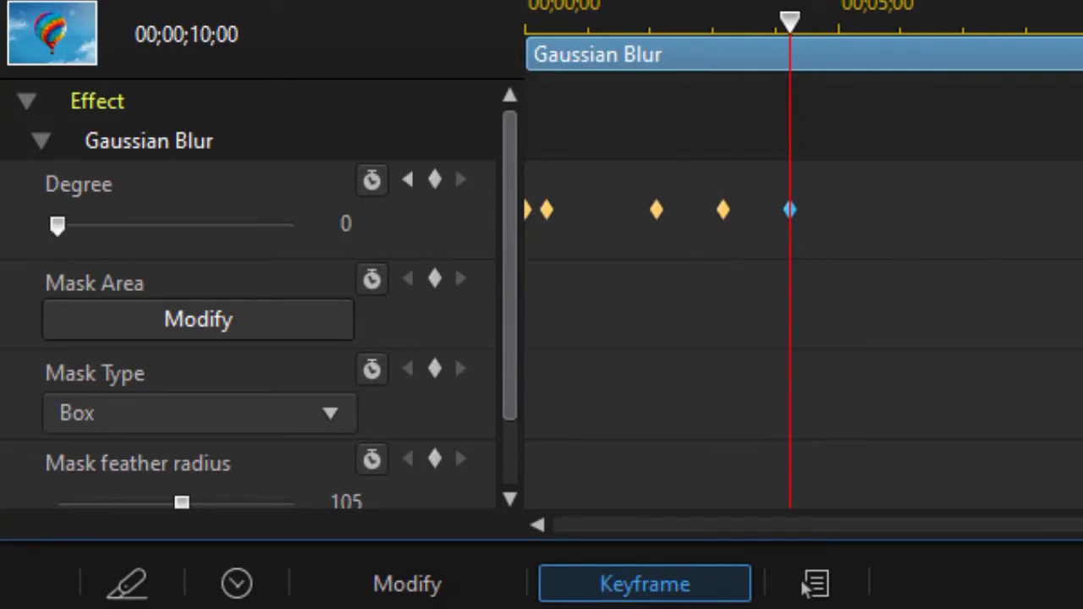
left_click_drag(790, 213, 895, 222)
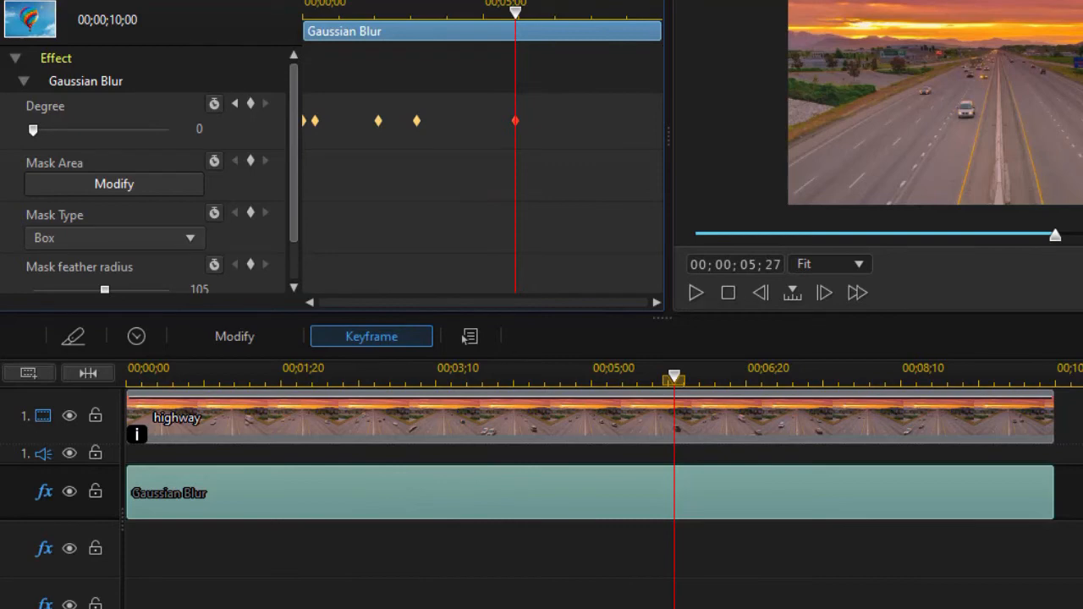
left_click(651, 1)
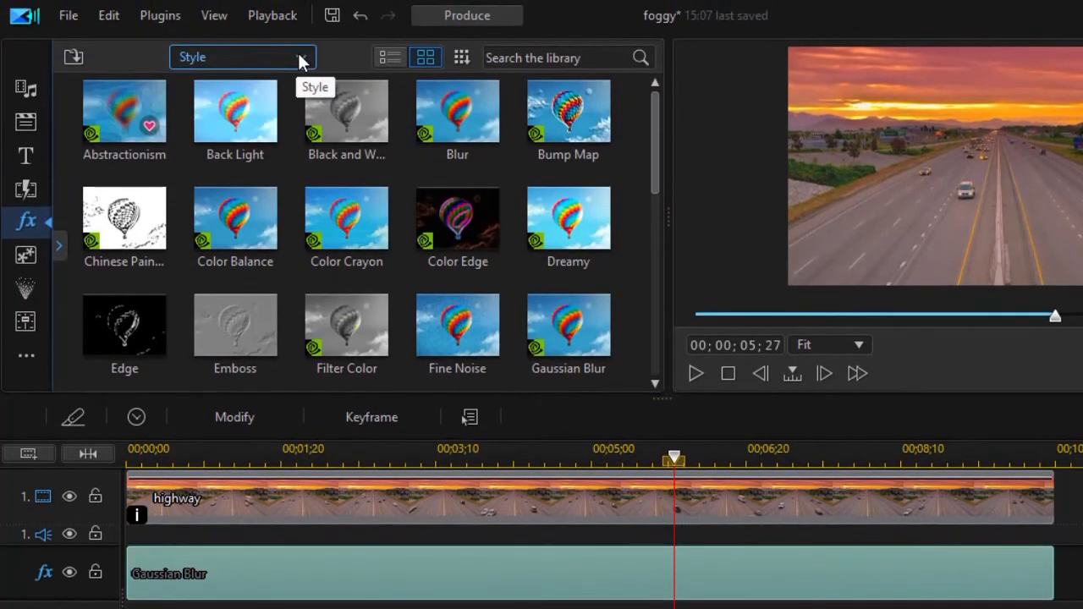
Step: Apply the Fog effect from the Particle category to the highway clip
left_click(298, 61)
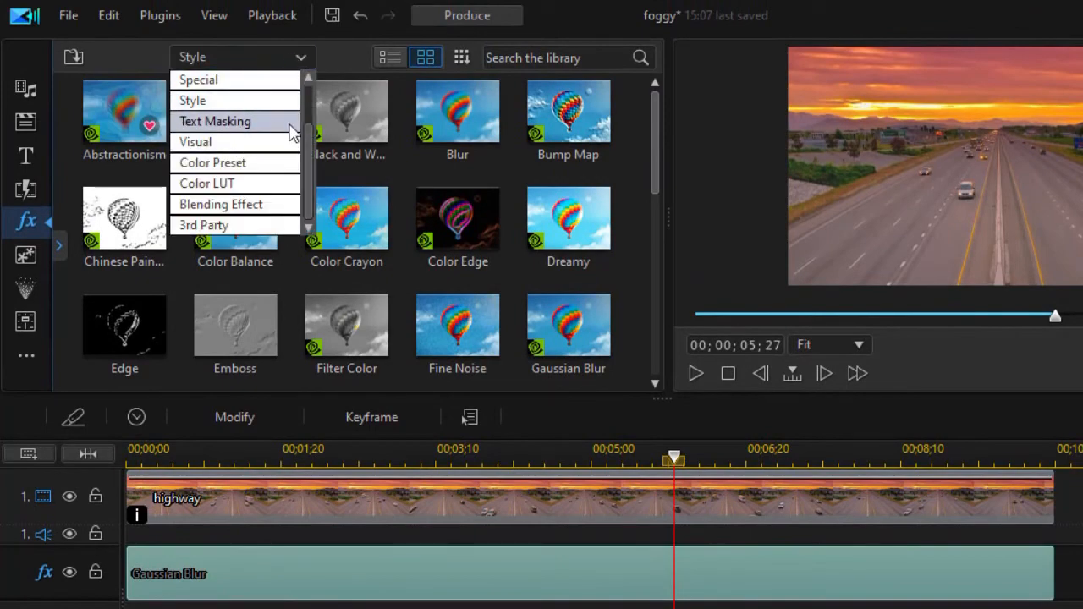
scroll(320, 138, "up", 3)
left_click(243, 121)
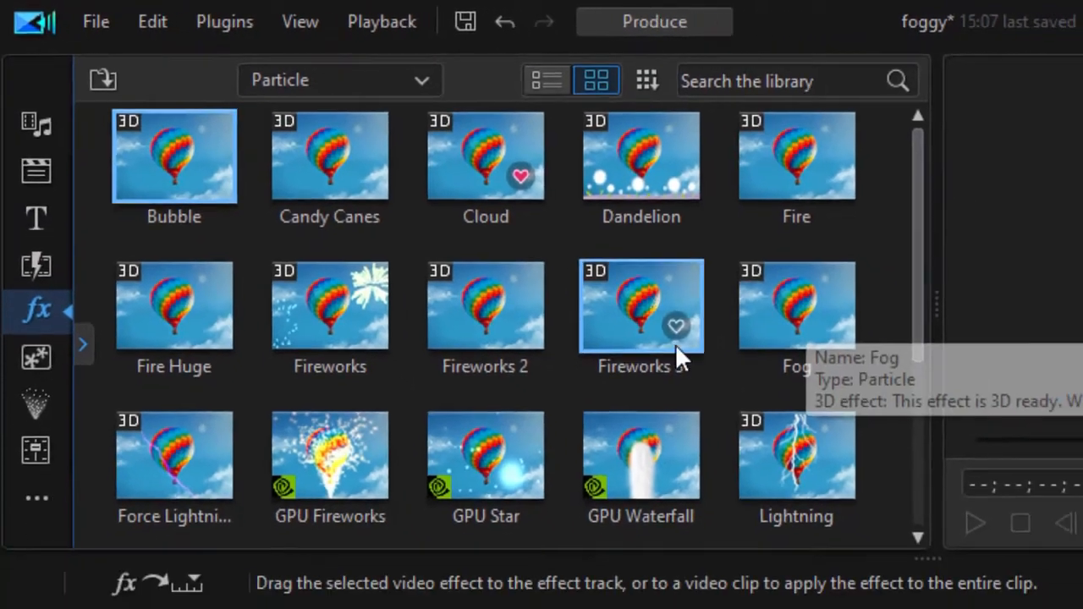
left_click_drag(795, 313, 258, 441)
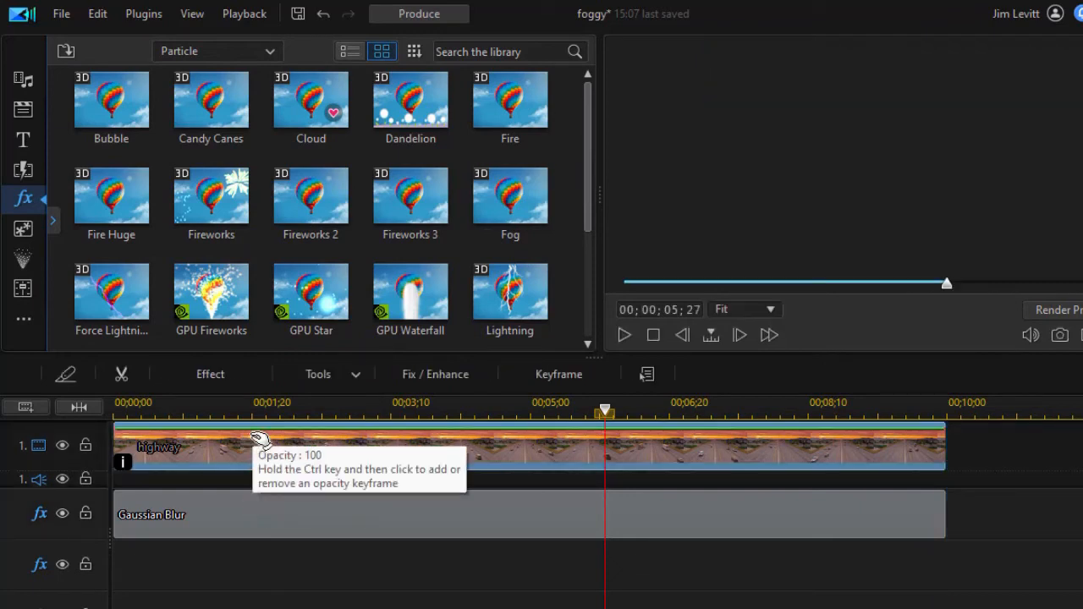
Step: Widen the preview area and play the foggy highway clip from 00;00;03;18 to check the look
left_click_drag(607, 415, 413, 412)
left_click_drag(598, 195, 364, 254)
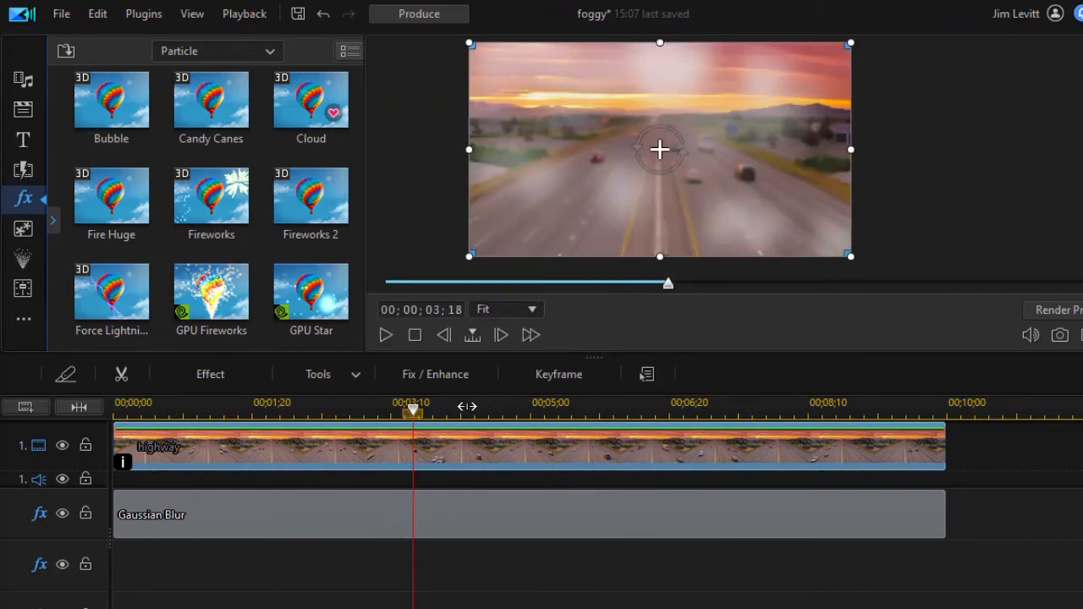
left_click(388, 334)
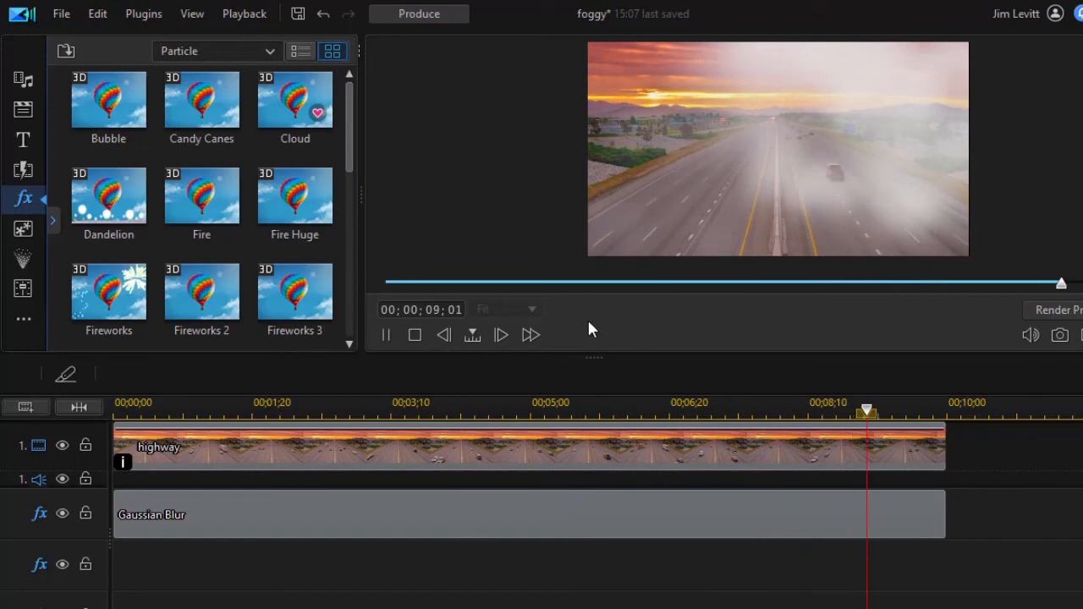
left_click(415, 334)
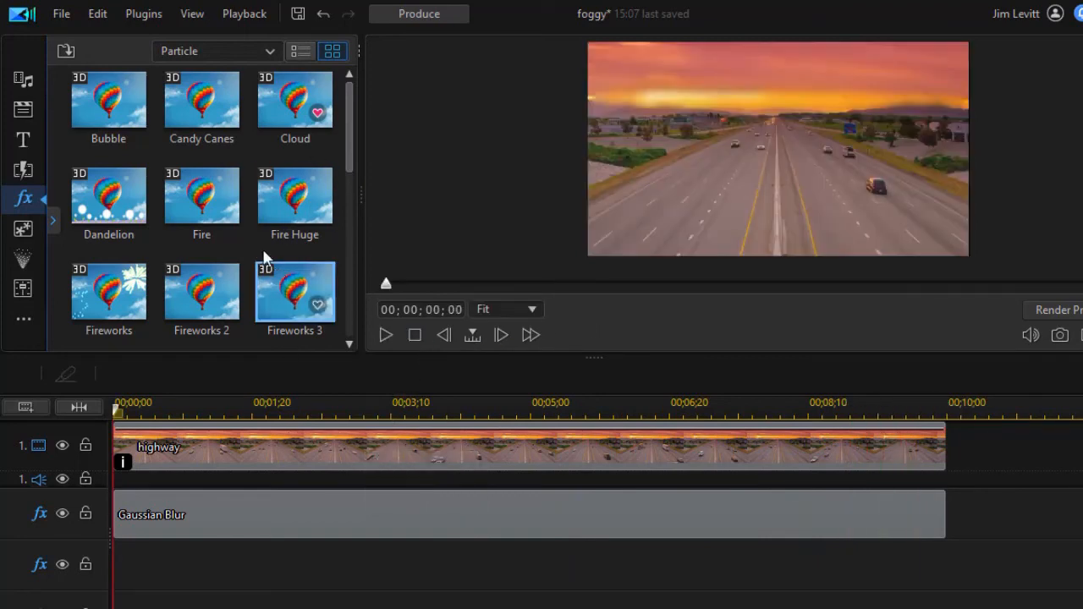
Step: Place Fog at the start of the second effect track, extended to 00;00;08;09, and shorten the effect-track Gaussian Blur to 00;00;08;21
scroll(331, 248, "down", 1)
left_click_drag(109, 300, 114, 577)
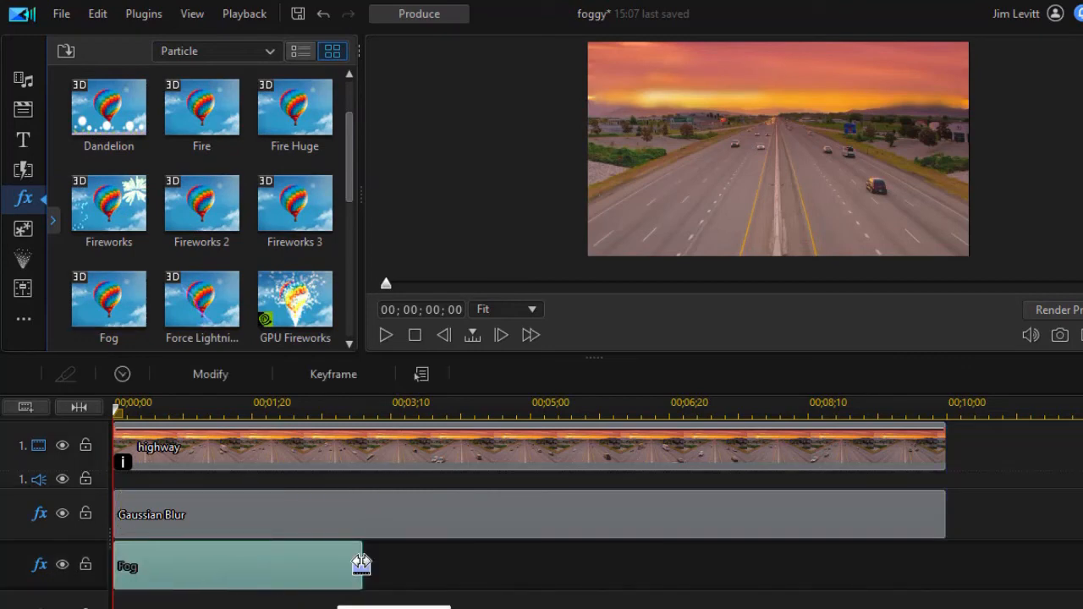
left_click_drag(362, 565, 880, 567)
left_click(944, 508)
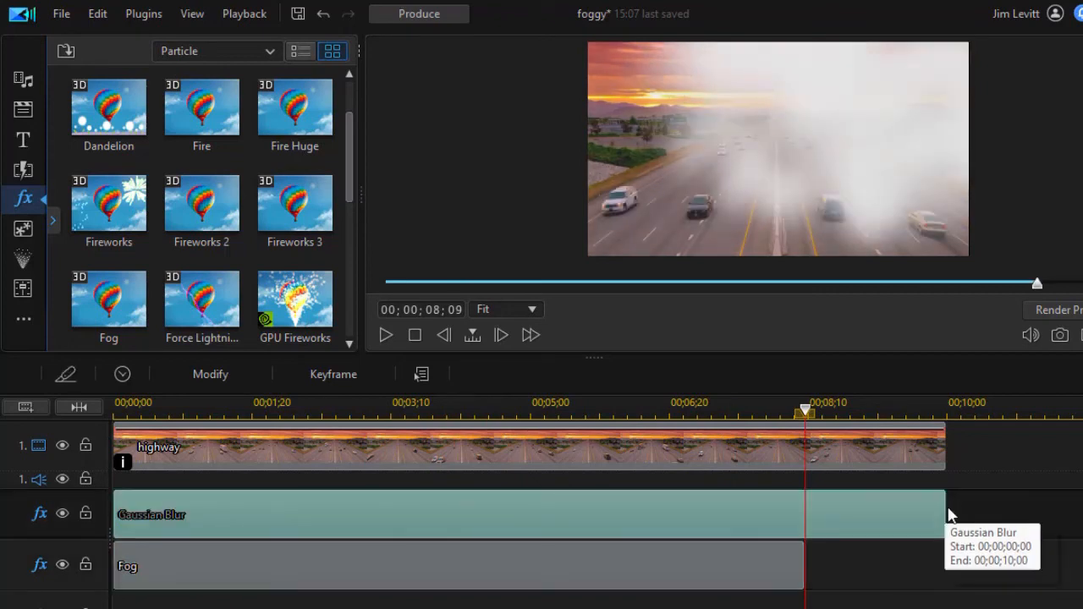
left_click_drag(946, 511, 838, 529)
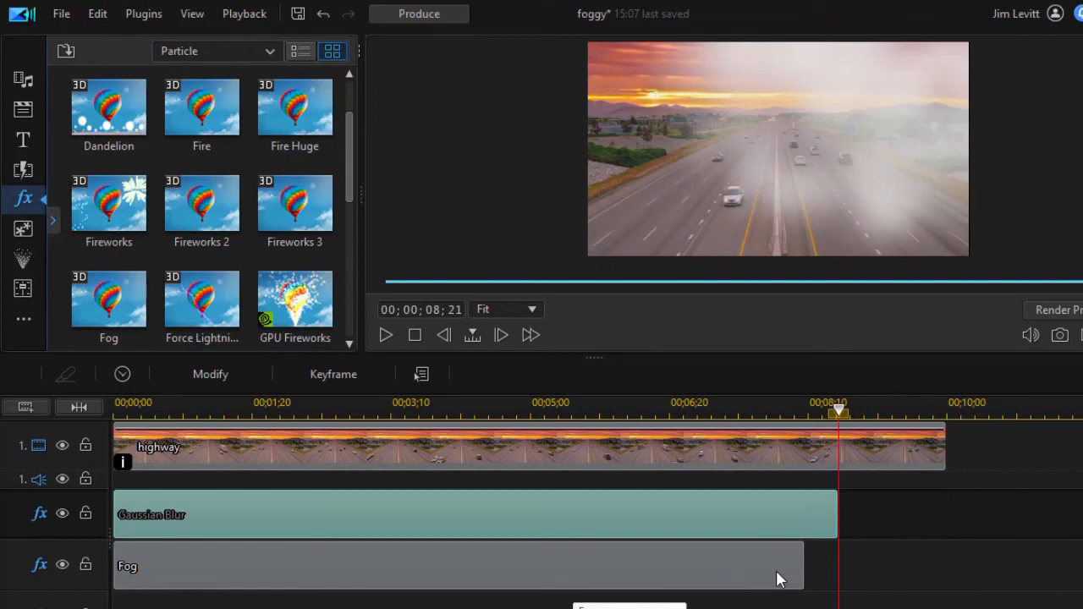
Step: Set the second effect track's Fog to direction 171 and speed 37
left_click(276, 575)
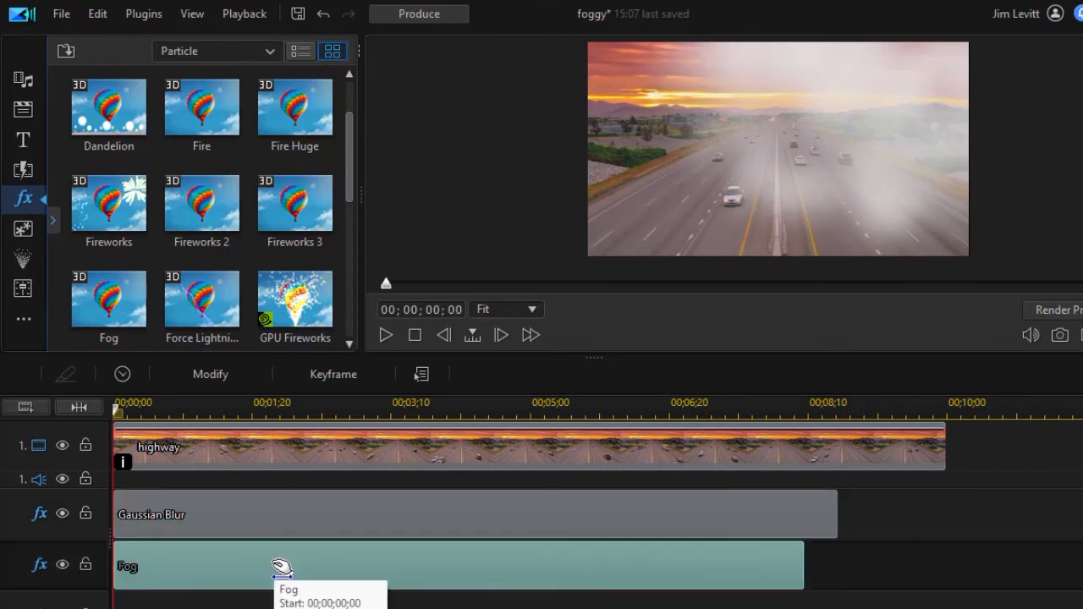
left_click(232, 378)
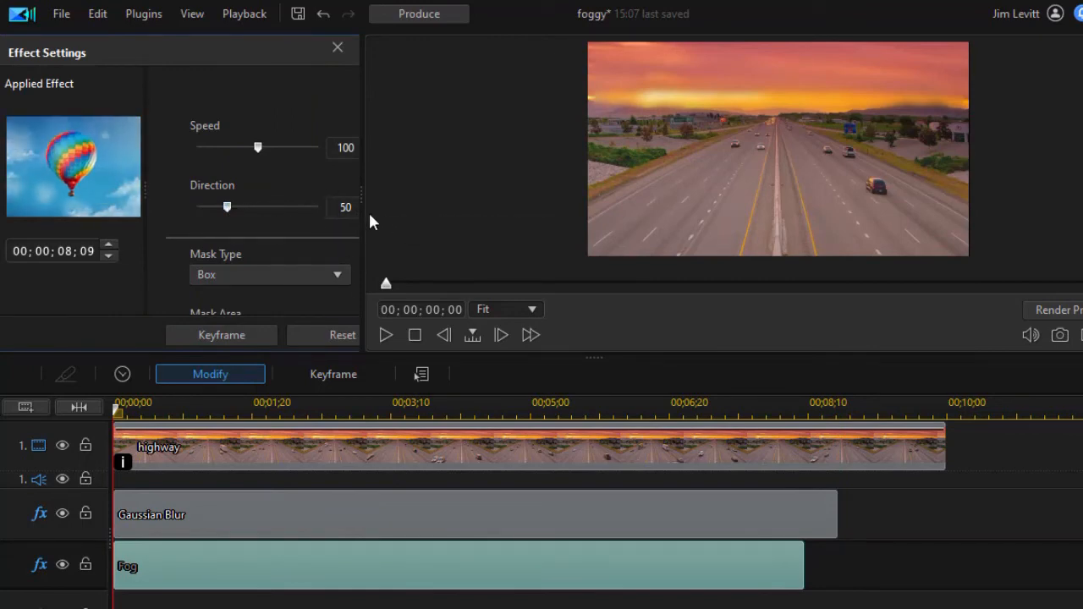
left_click_drag(230, 207, 302, 217)
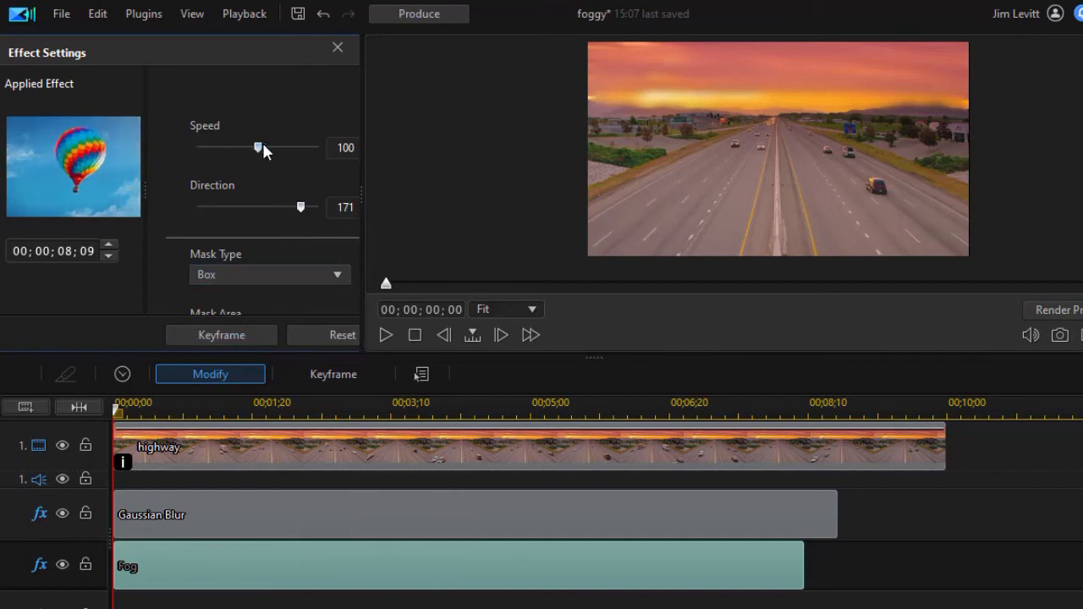
left_click_drag(258, 147, 237, 148)
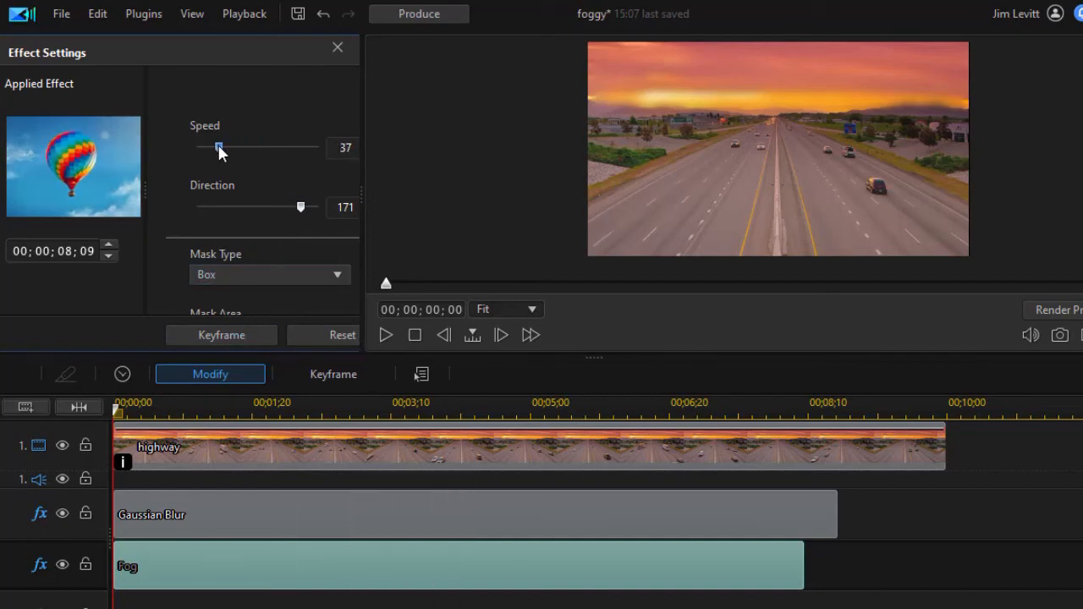
left_click(337, 47)
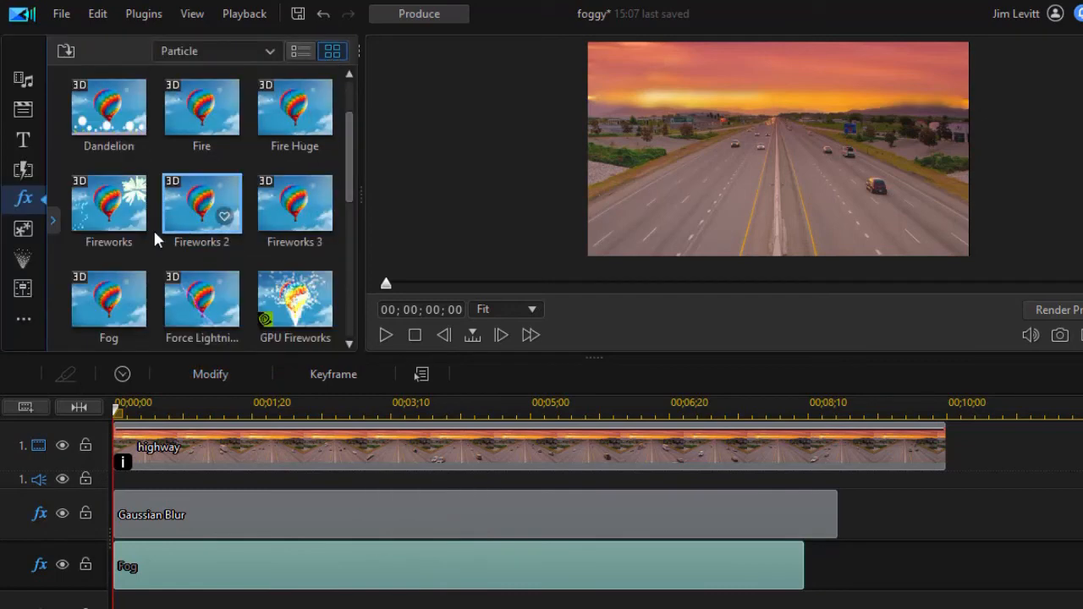
Step: Add Fog at the start of the third effect track, extended to 00;00;06;29, with speed 166 and direction 2
left_click_drag(101, 303, 134, 607)
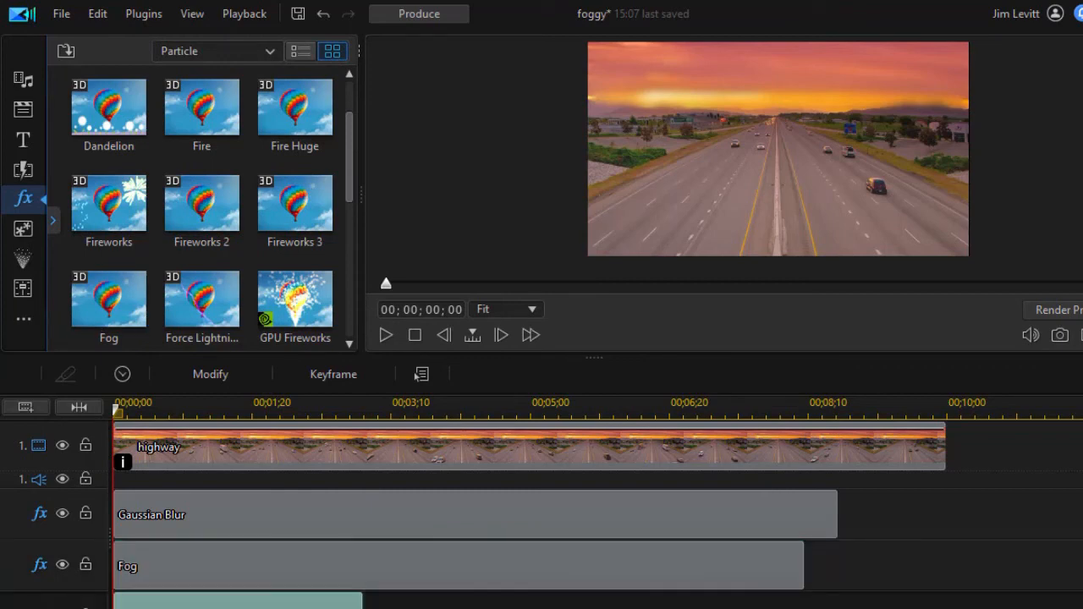
left_click_drag(361, 603, 694, 603)
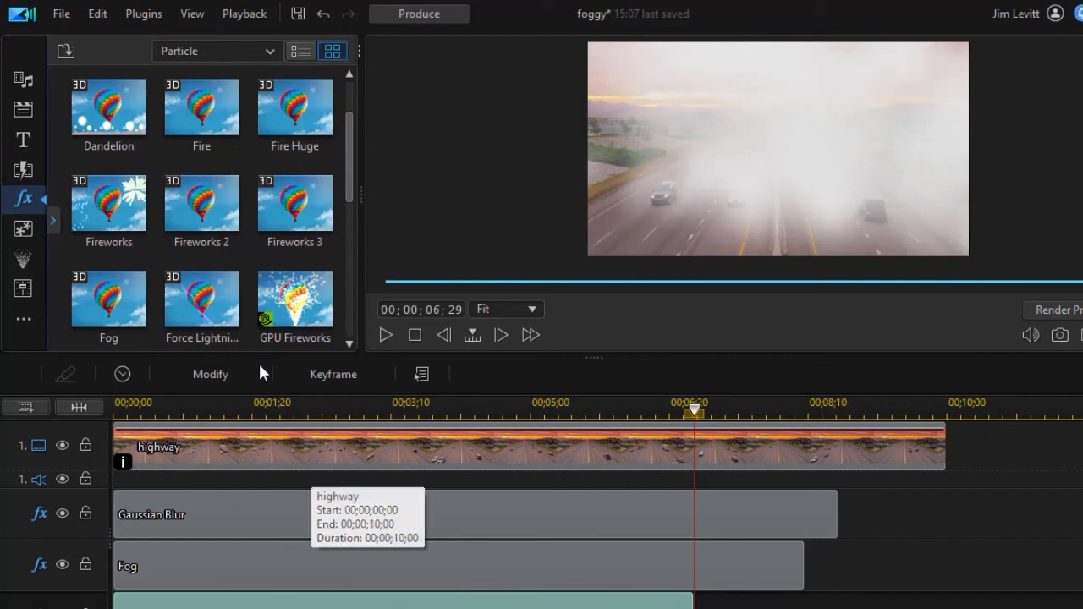
left_click(219, 366)
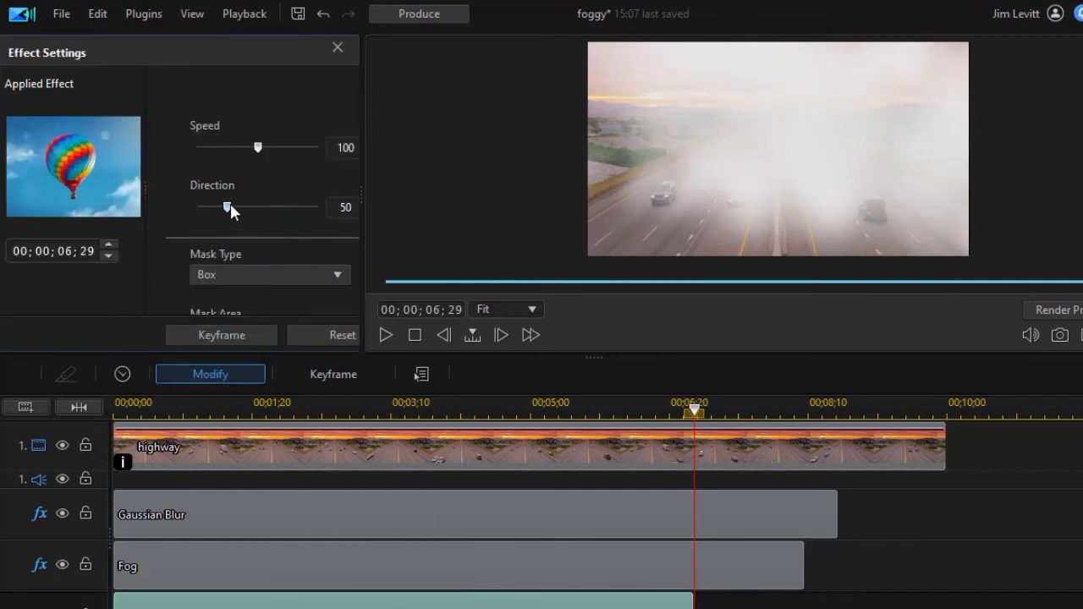
left_click_drag(257, 144, 297, 148)
left_click_drag(227, 208, 198, 210)
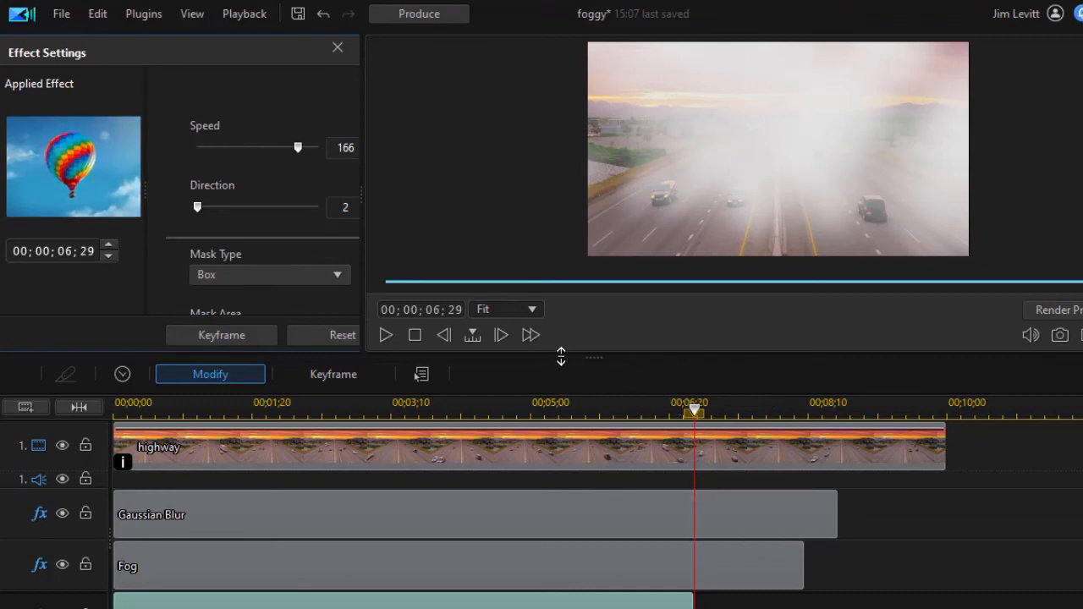
left_click(338, 46)
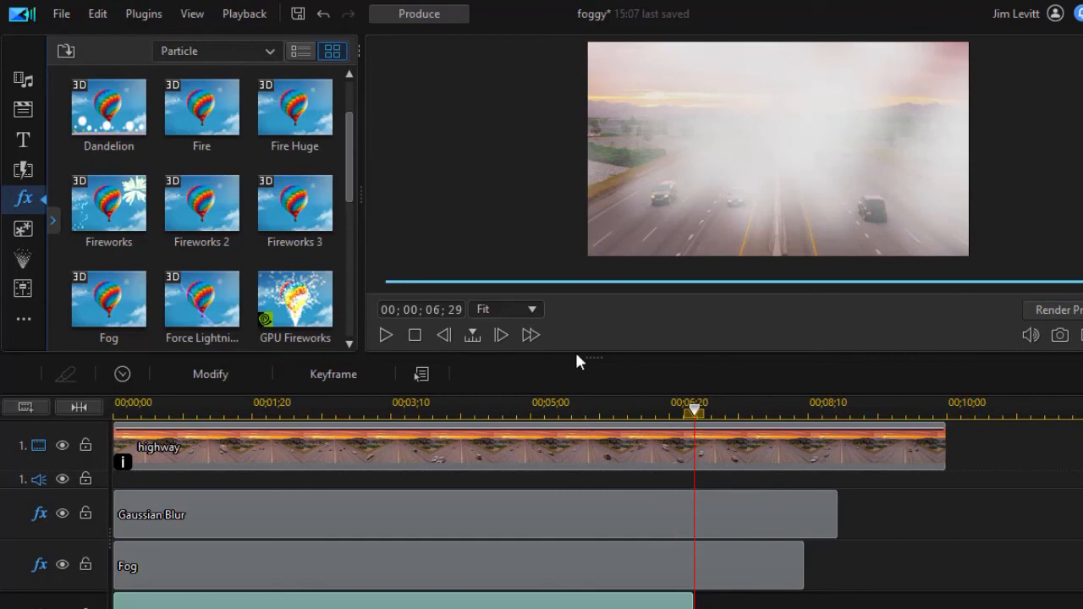
Step: Enlarge the preview area and play the whole fog sequence from the start
left_click_drag(598, 357, 588, 476)
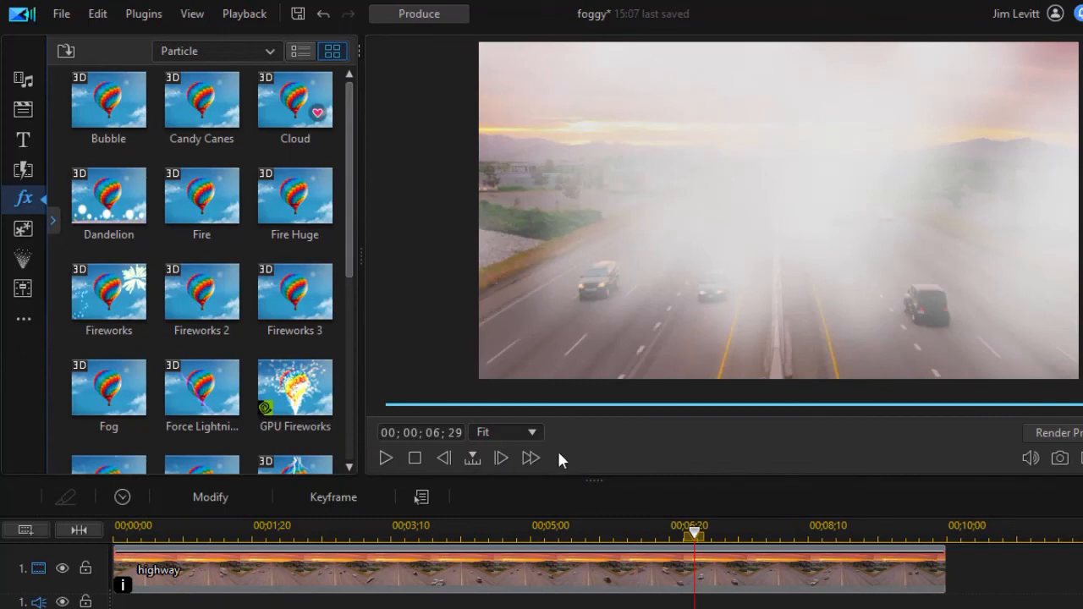
left_click_drag(1082, 406, 228, 434)
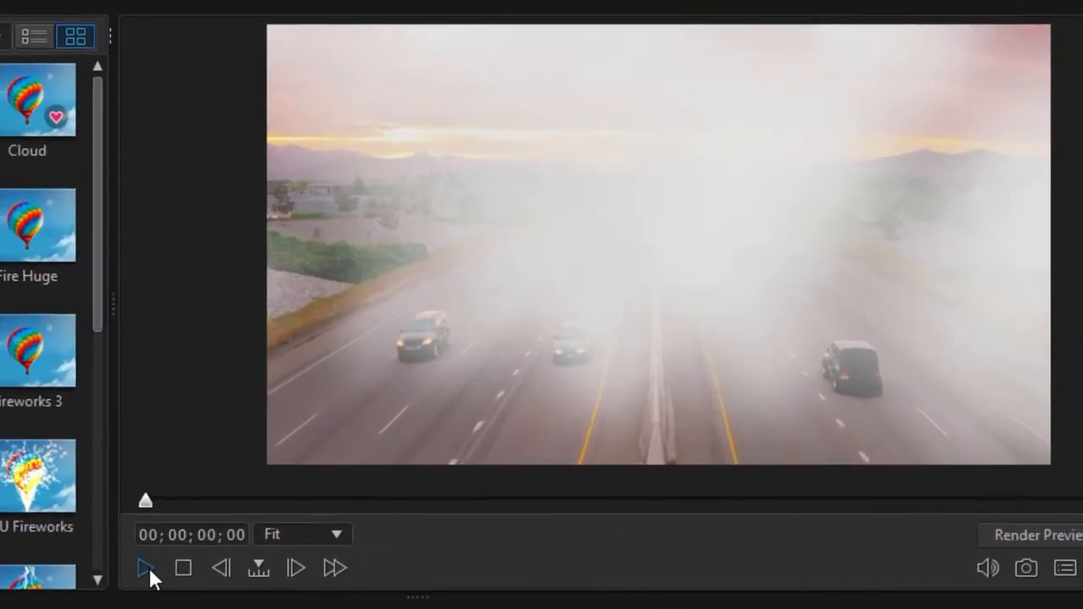
left_click(146, 567)
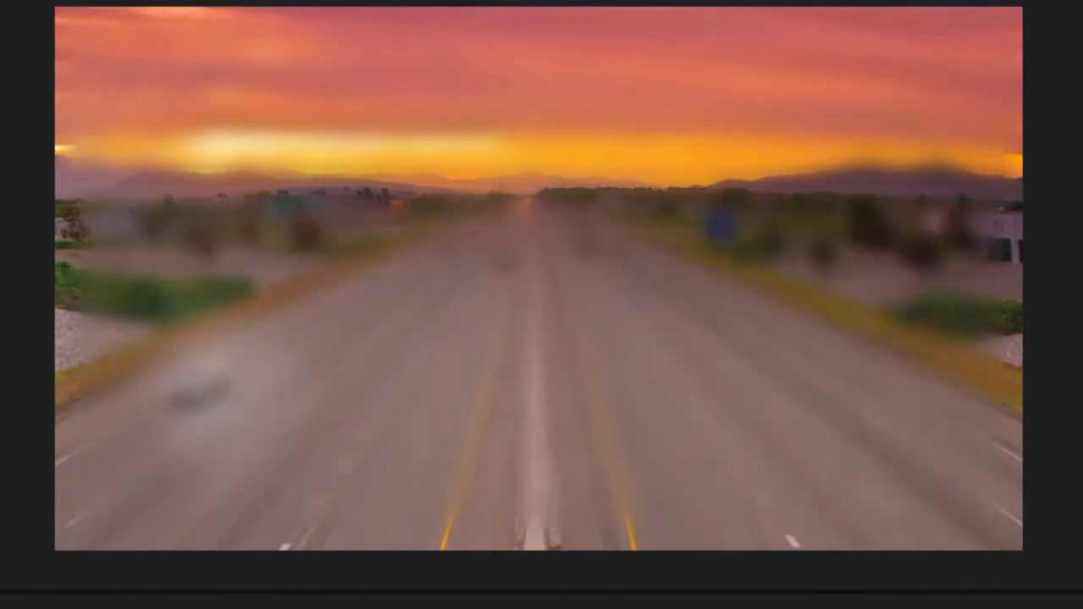